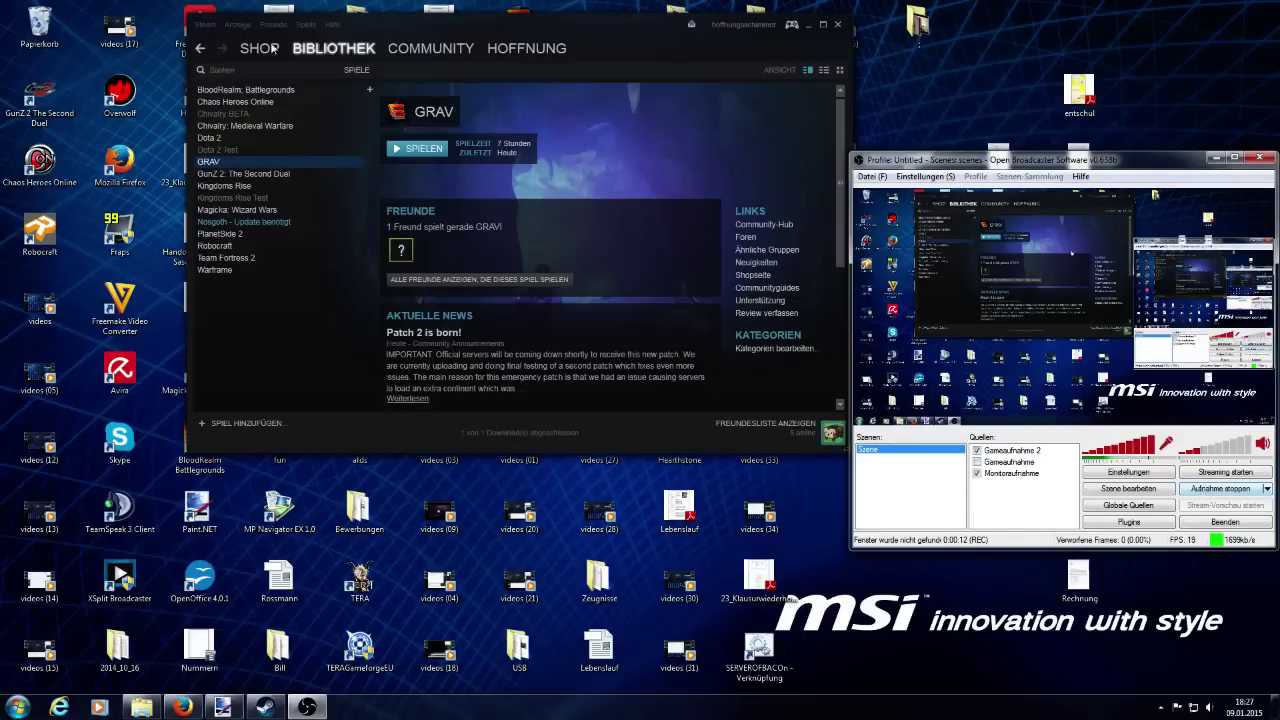
Open GRAV's Steam properties on the Lokale Dateien (Local Files) tab.
right_click(208, 161)
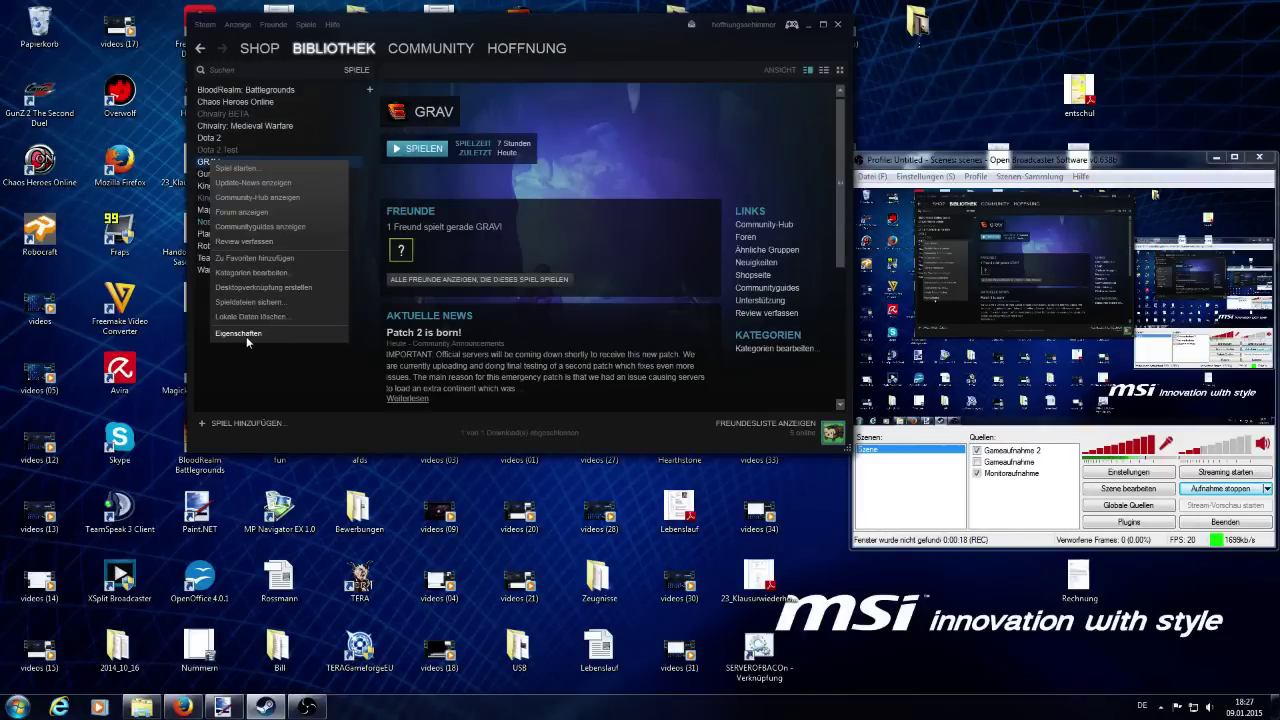
click(245, 334)
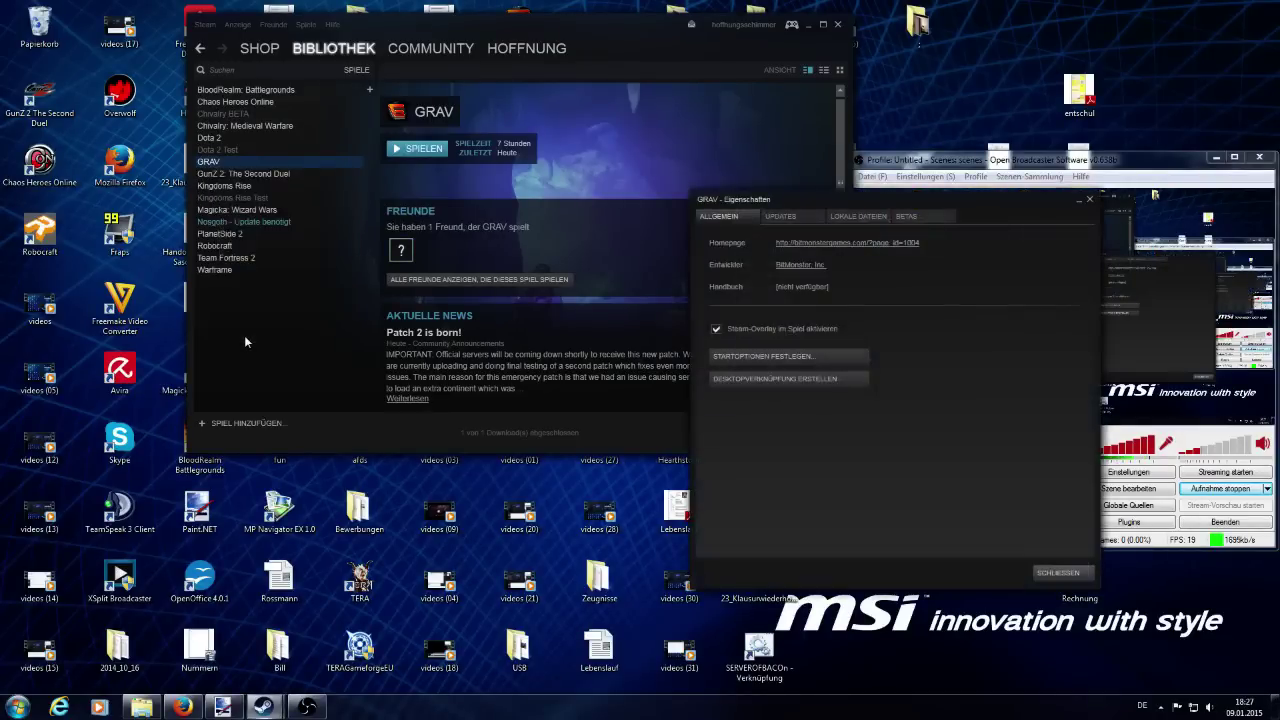
click(857, 217)
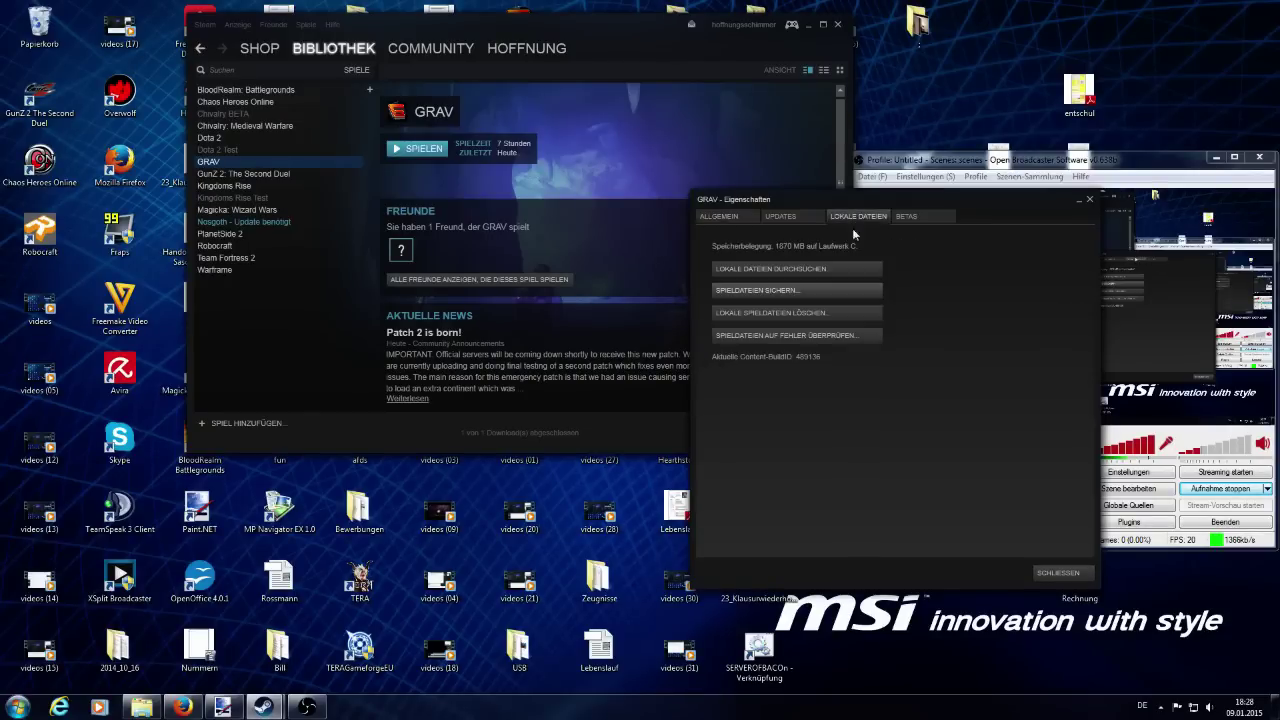
Browse GRAV's local files and create a new text document named SERVERWITHPASSWORD.
click(762, 278)
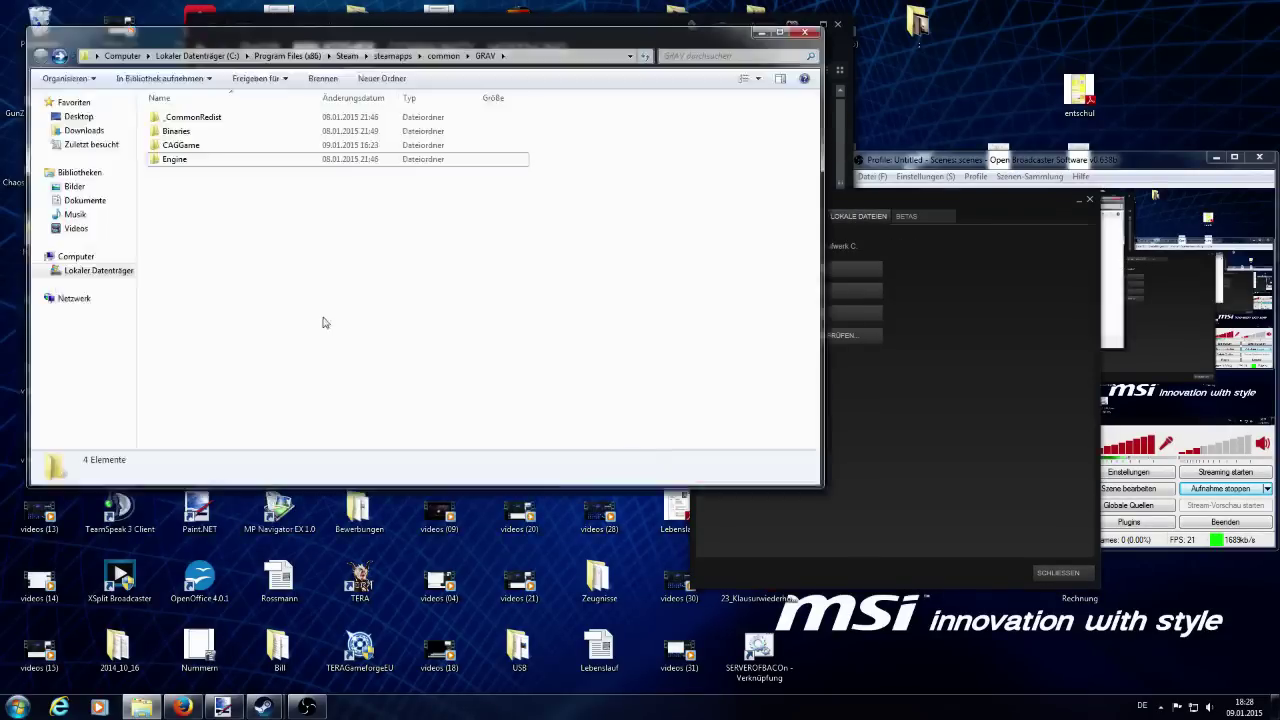
right_click(179, 211)
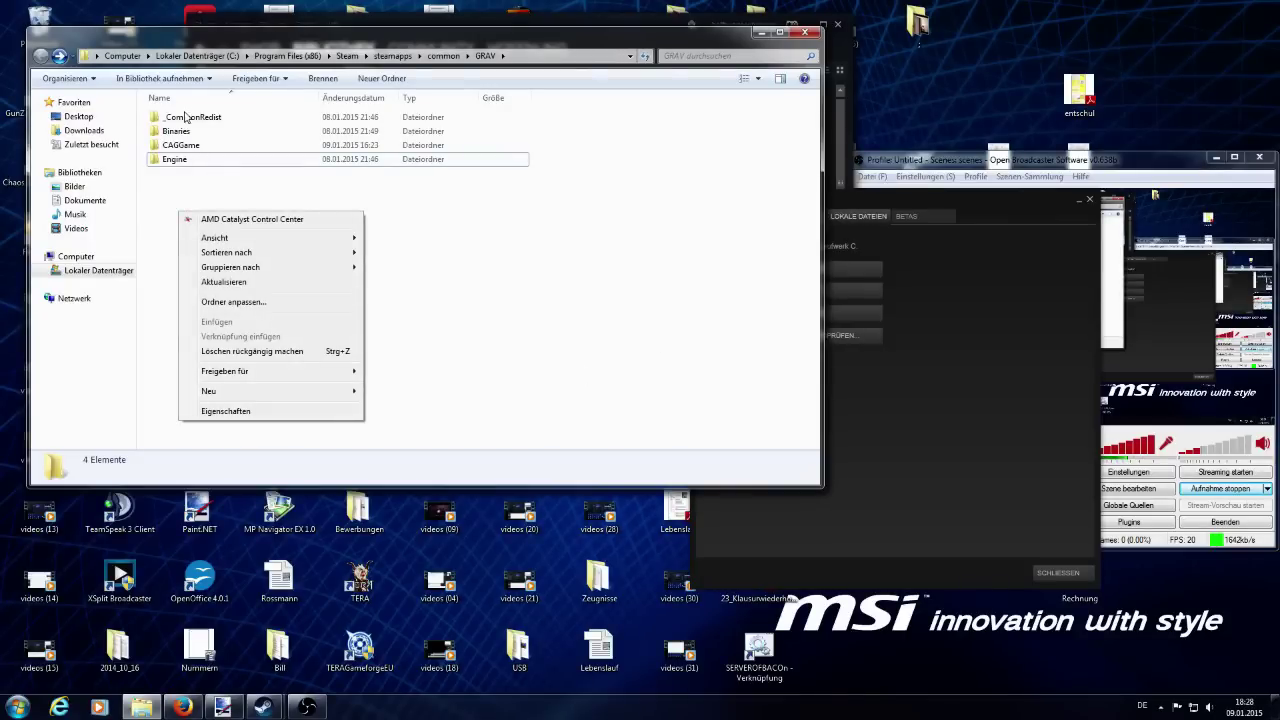
mouse_move(222, 392)
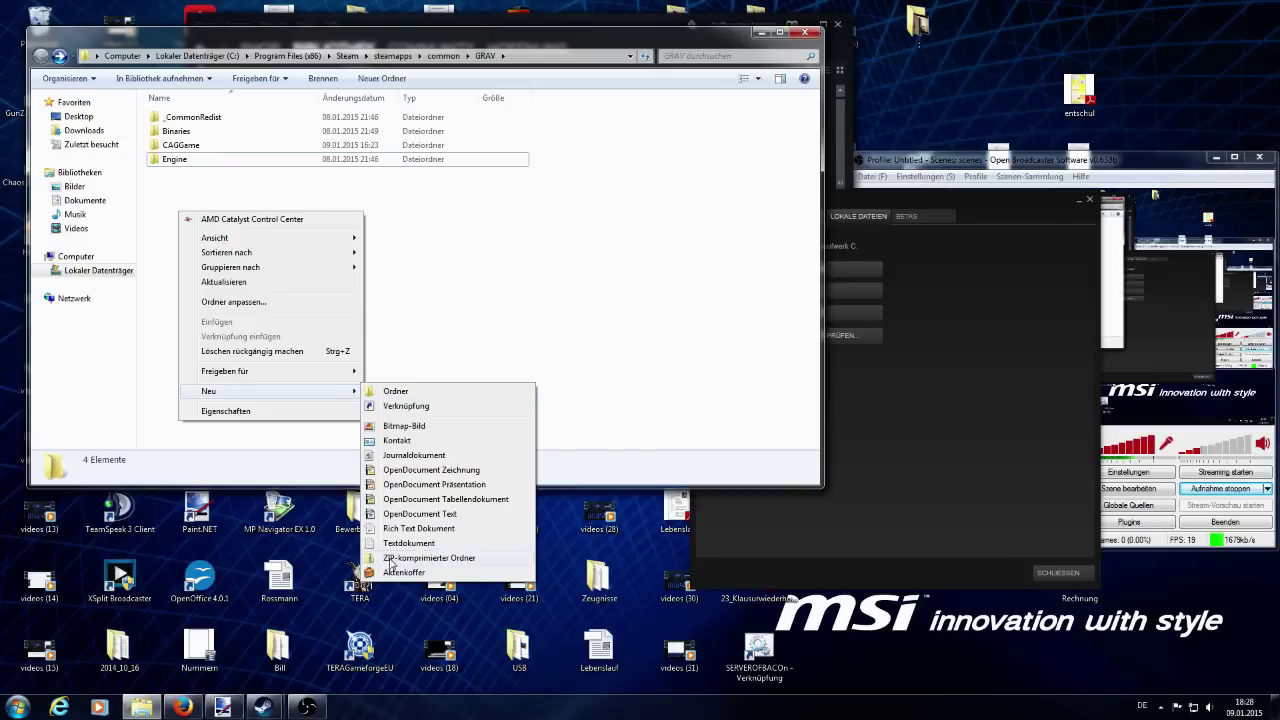
click(405, 548)
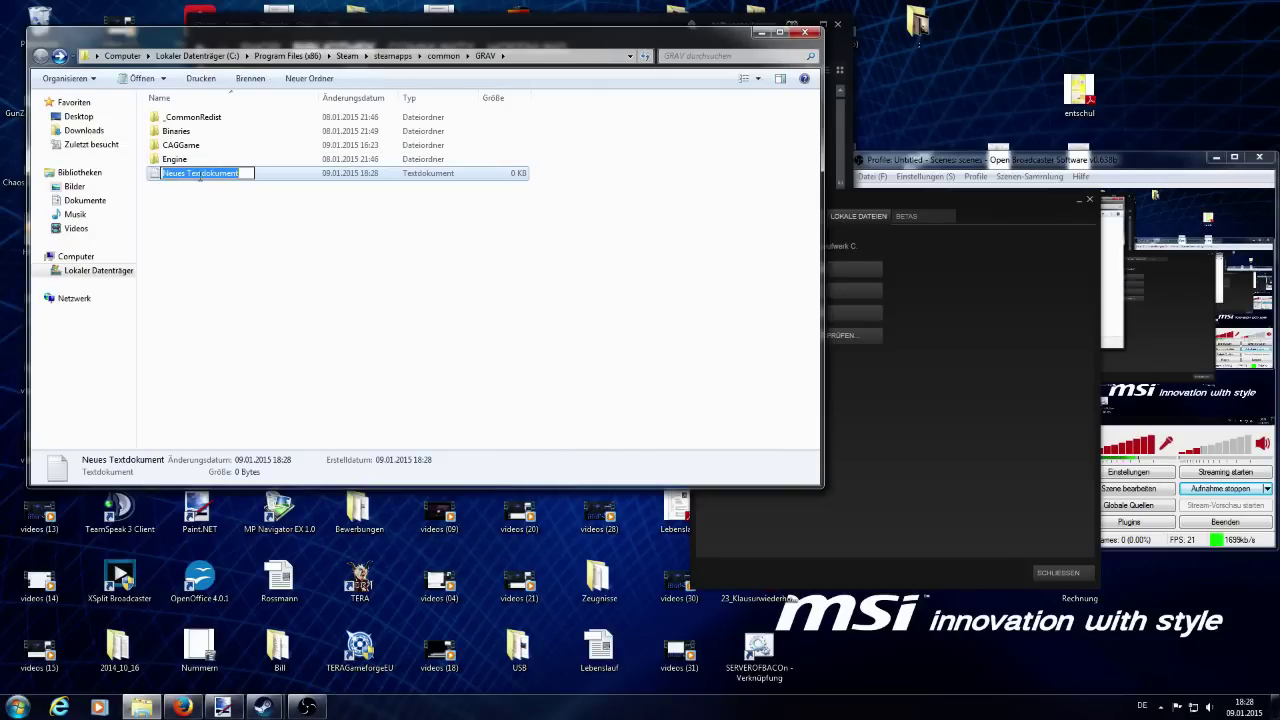
text(S)
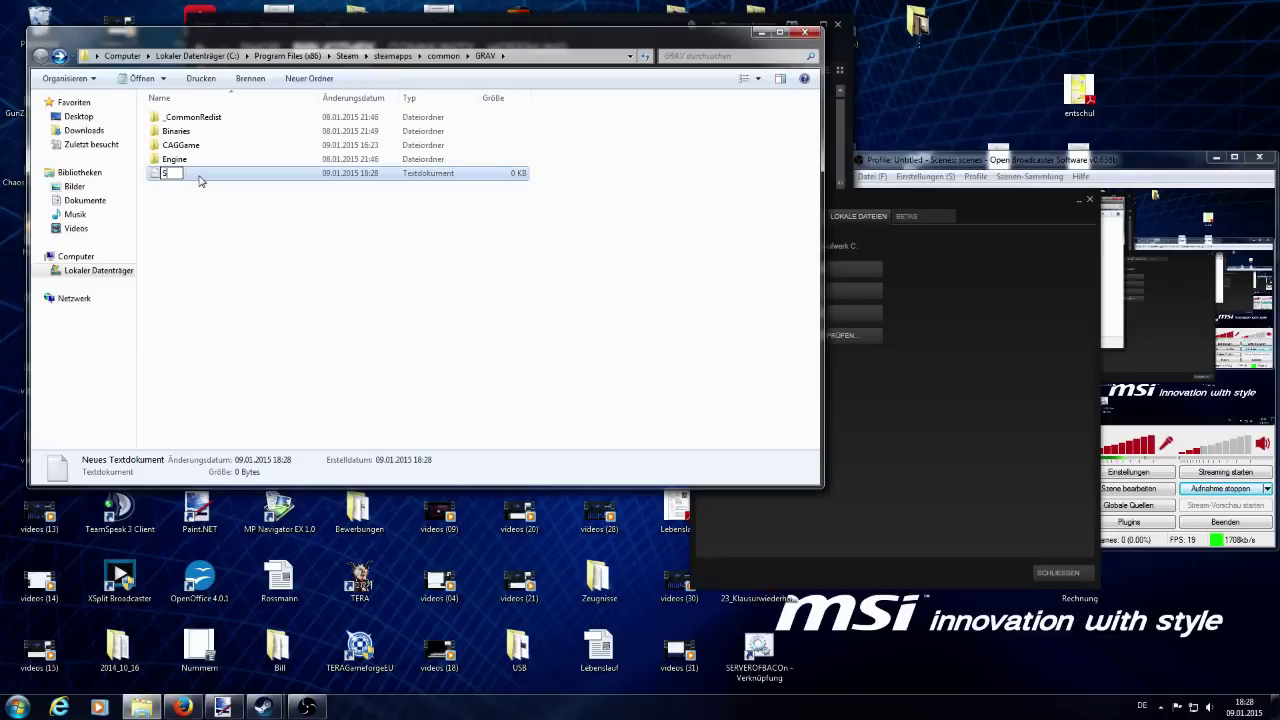
text(ERVERWITHPASSWORD)
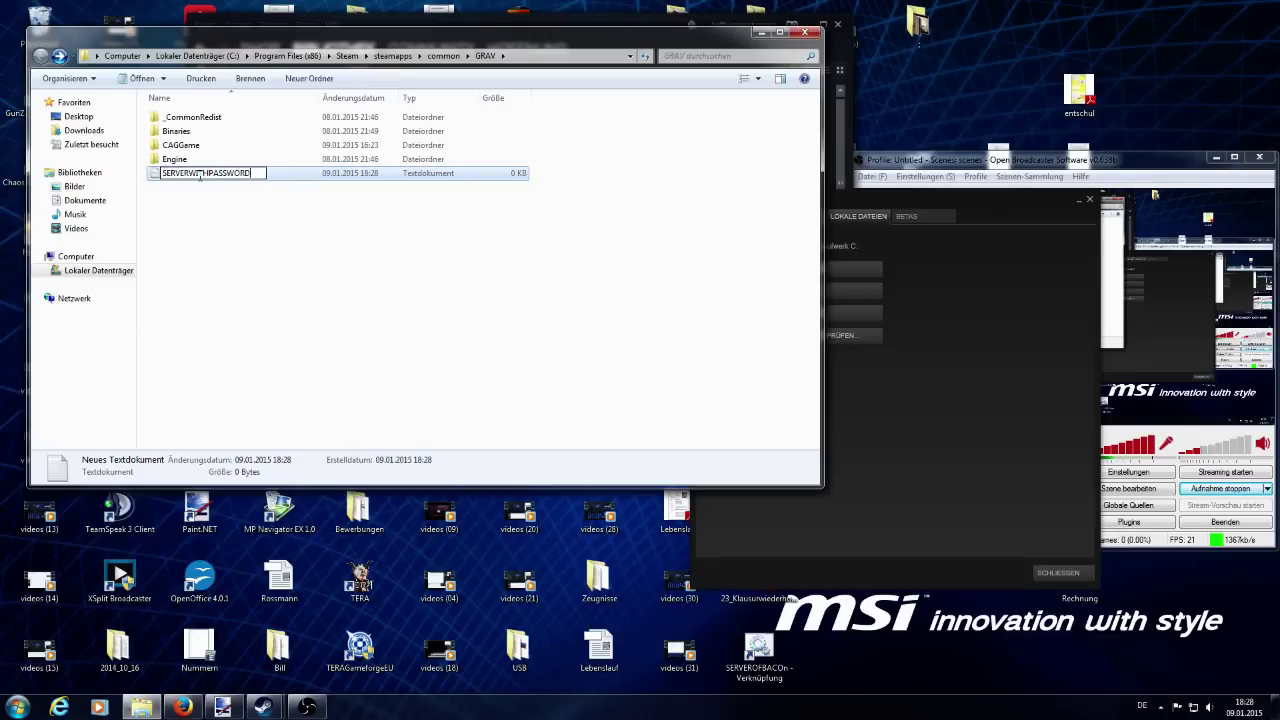
key(Return)
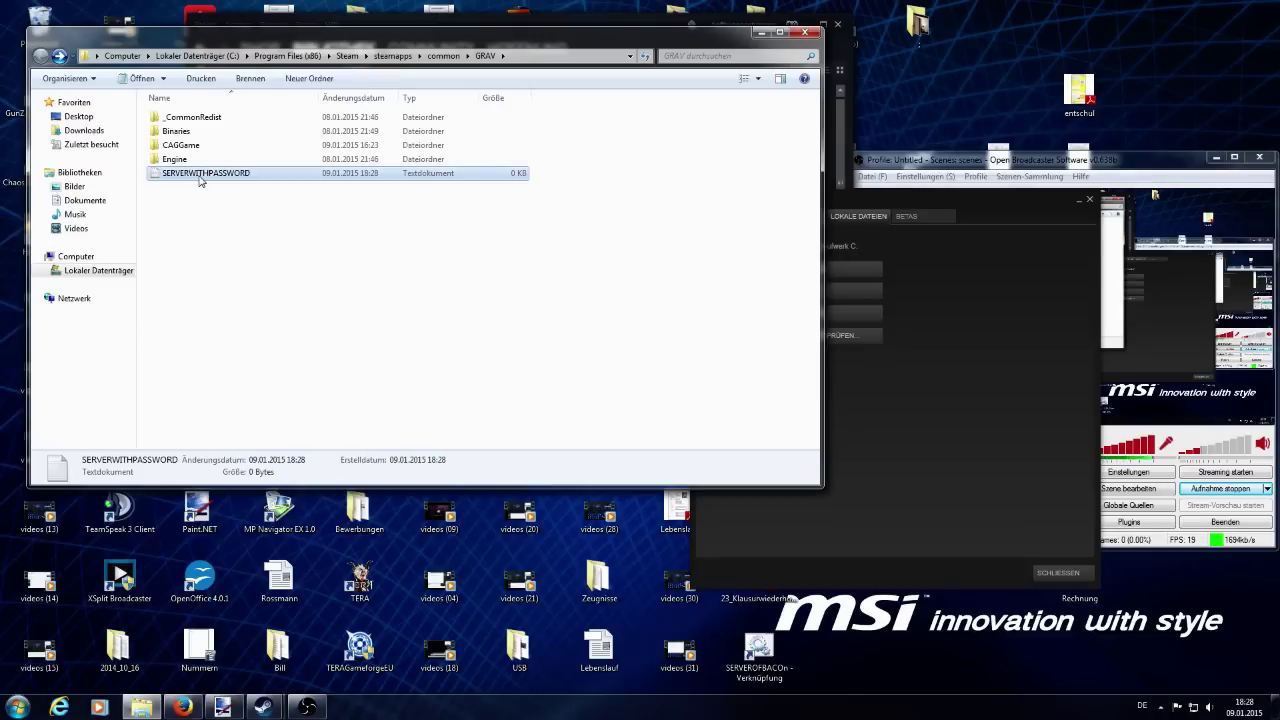
right_click(200, 178)
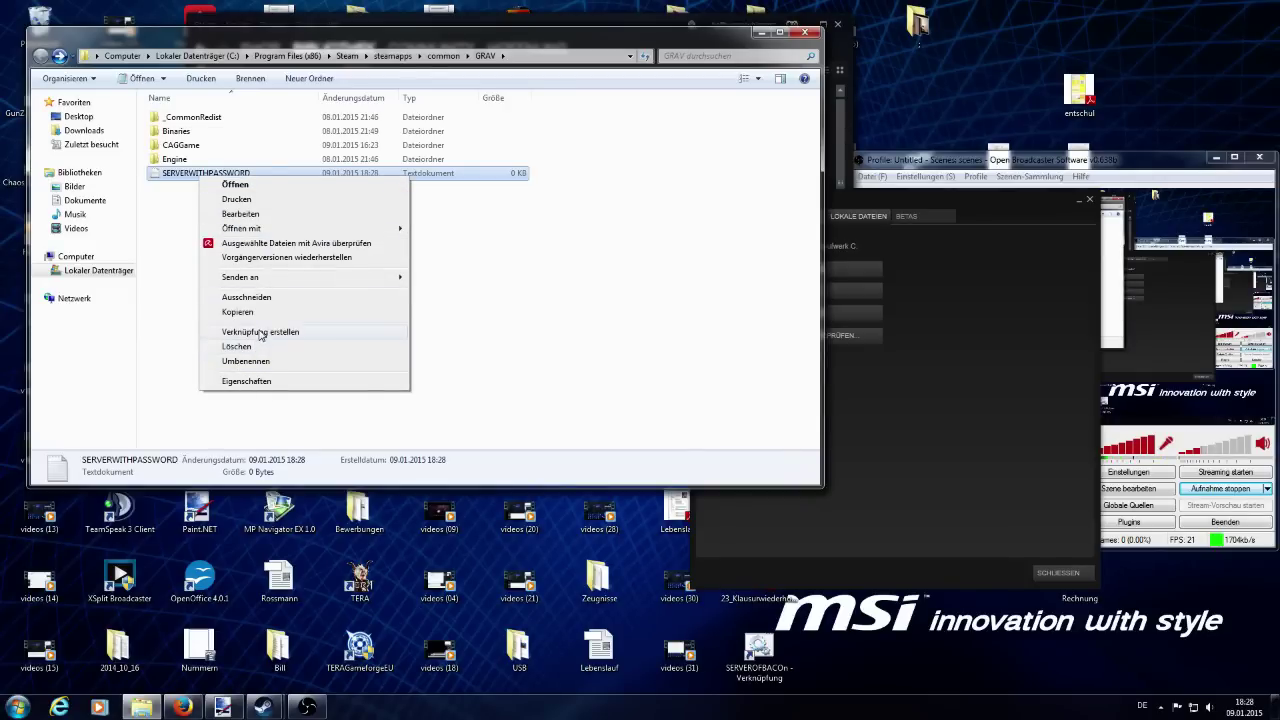
Paste the dedicated-server command line into SERVERWITHPASSWORD in Notepad, then return to the wiki guide.
click(178, 180)
double_click(190, 178)
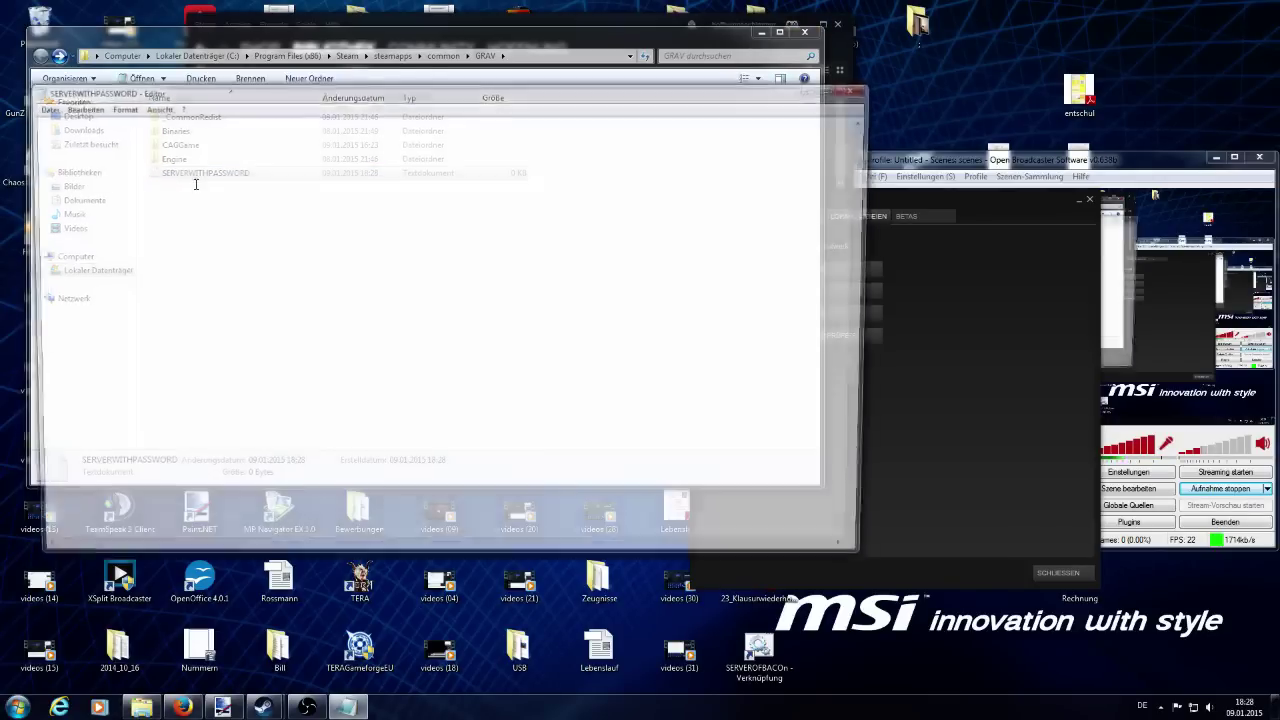
key(ctrl+v)
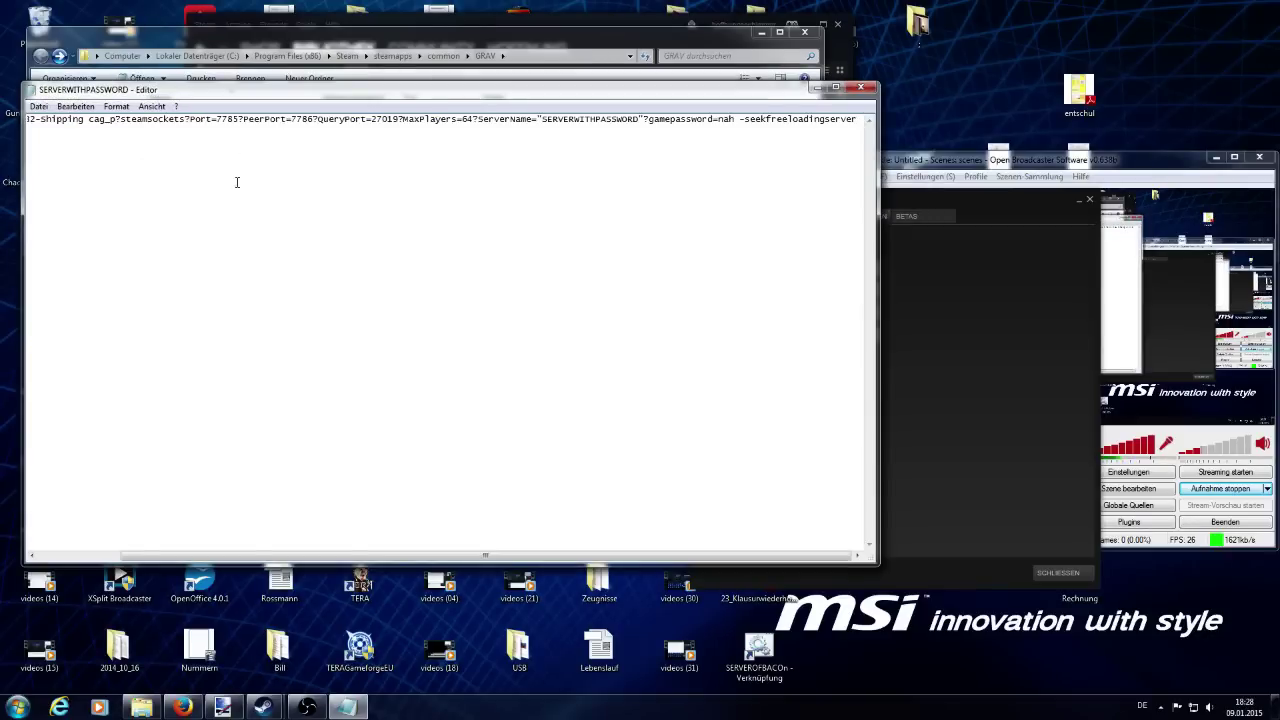
click(181, 707)
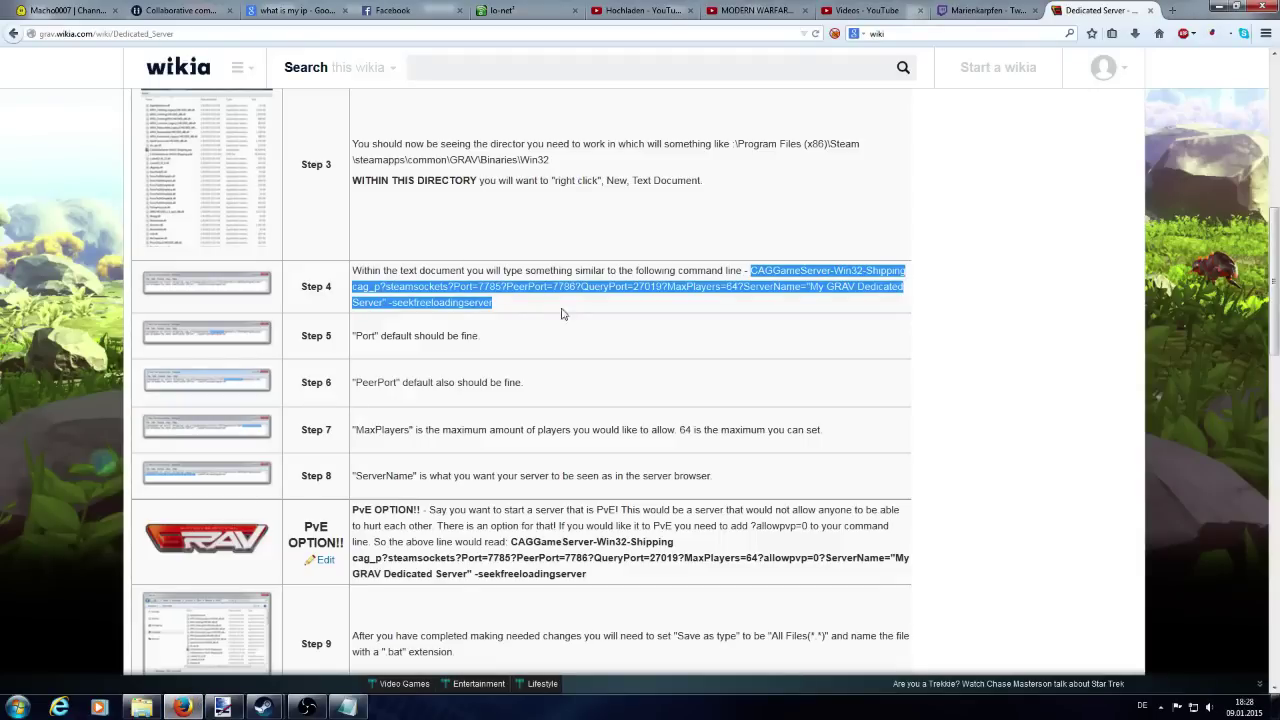
Read the wiki guide down to Step 10 and check the game password in the Notepad command.
scroll(456, 221, down, 2)
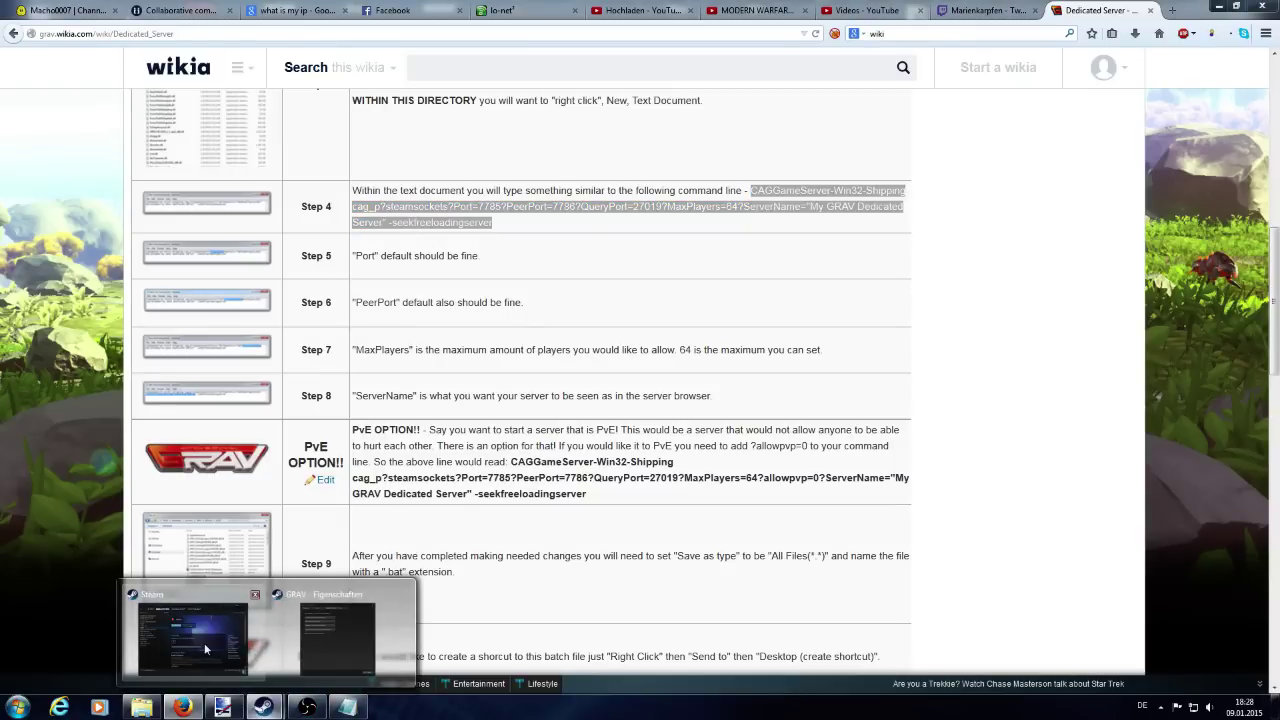
click(347, 707)
drag(664, 119, 748, 121)
click(644, 121)
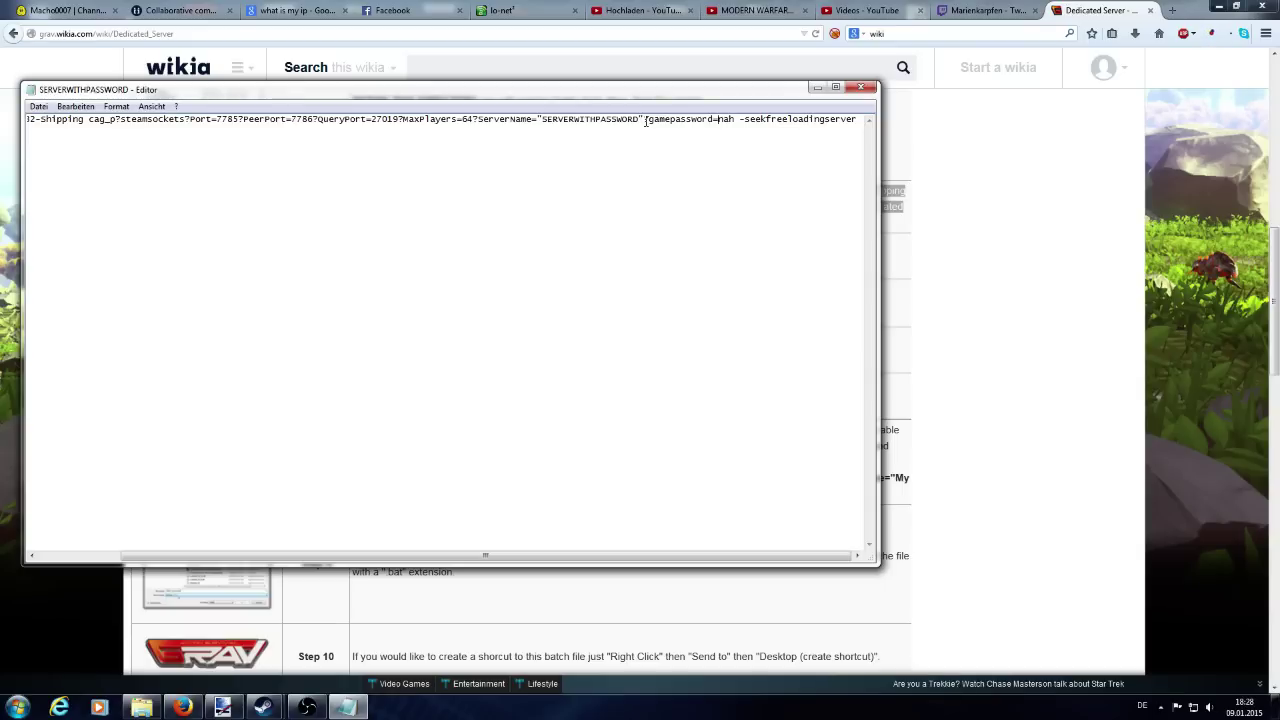
Try editing the game password value in the command line, keeping the original password.
key(Right)
key(Right)
key(Right)
key(BackSpace)
key(BackSpace)
key(BackSpace)
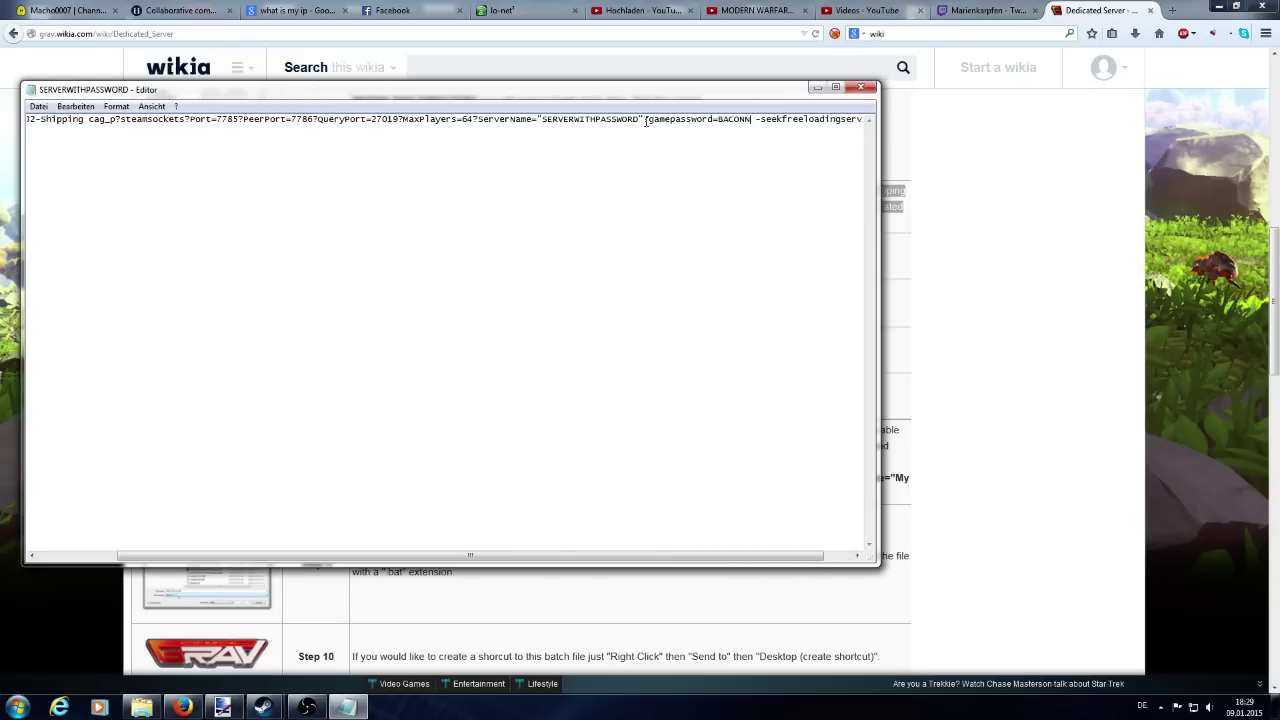
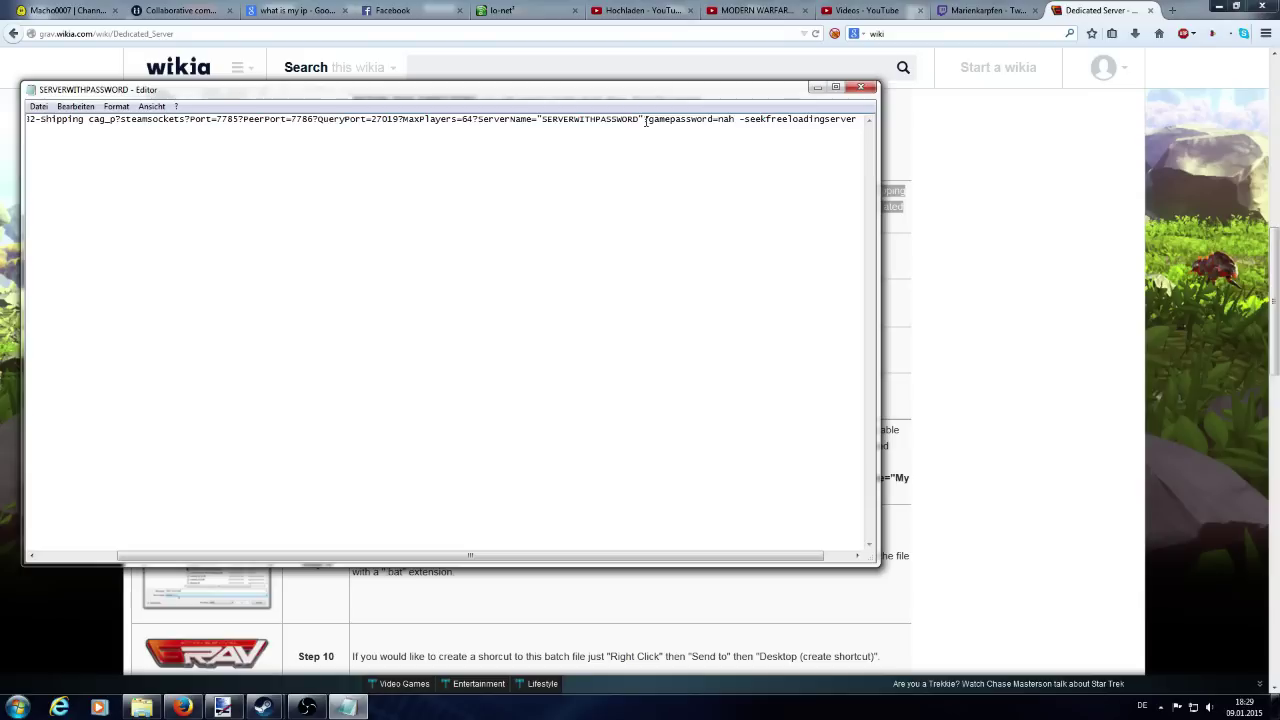
Save the command file as SERVERWITHPASSWORD.bat in the GRAV folder.
click(38, 106)
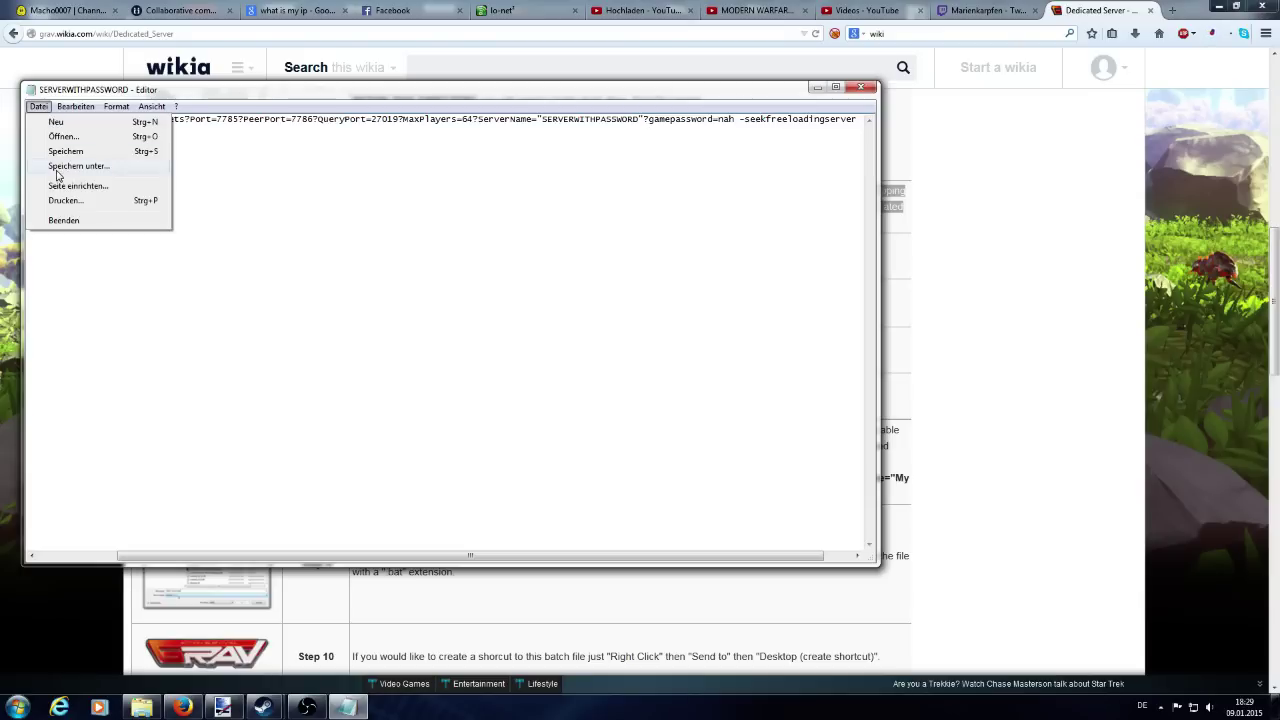
click(93, 172)
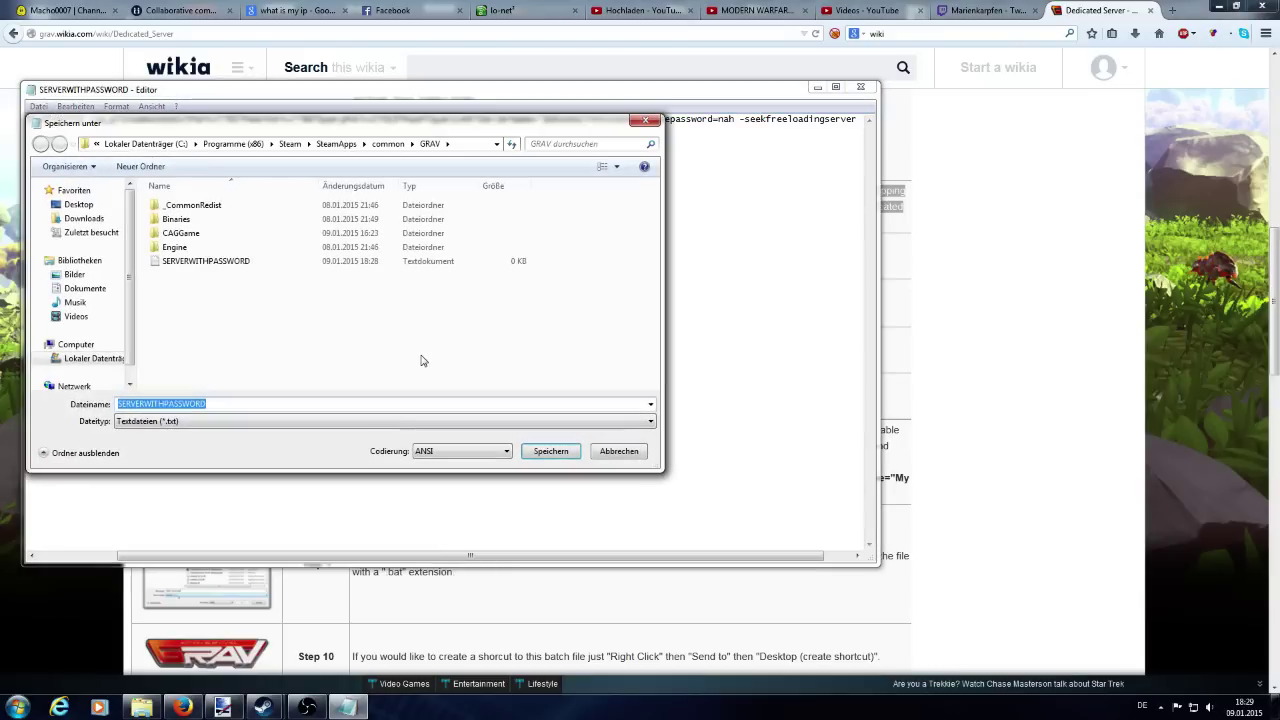
key(End)
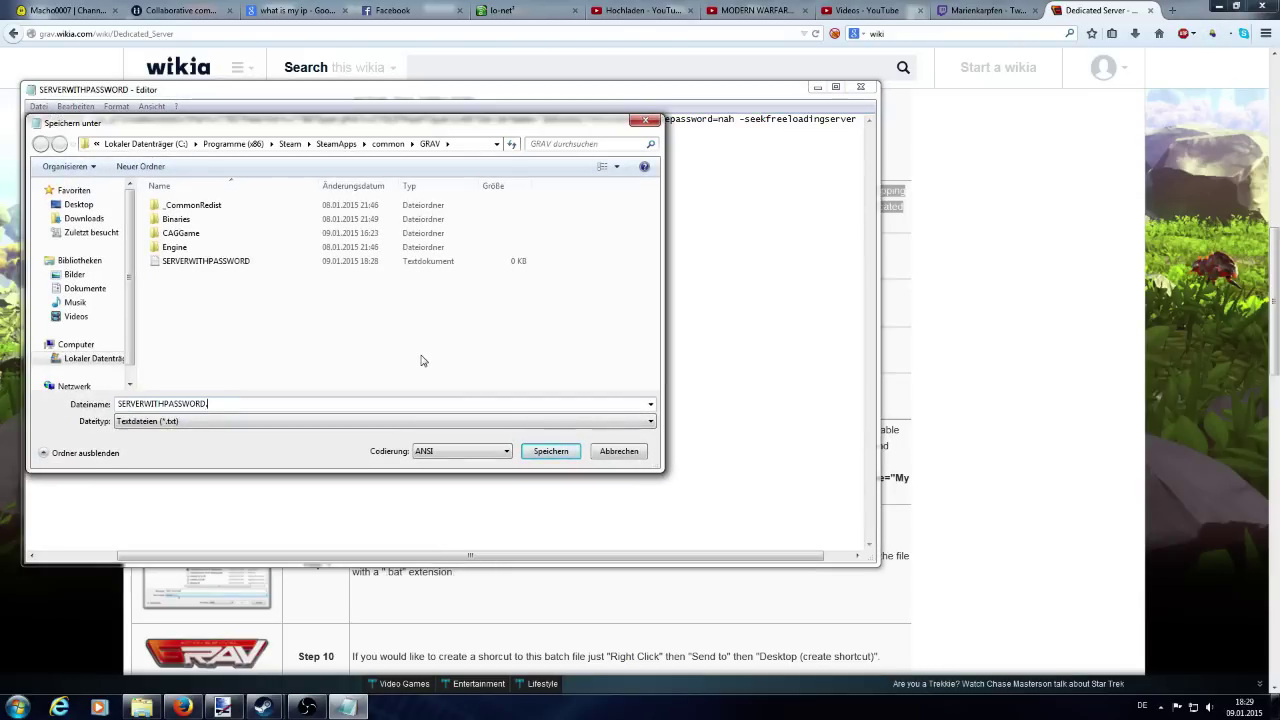
text(.bat)
click(539, 451)
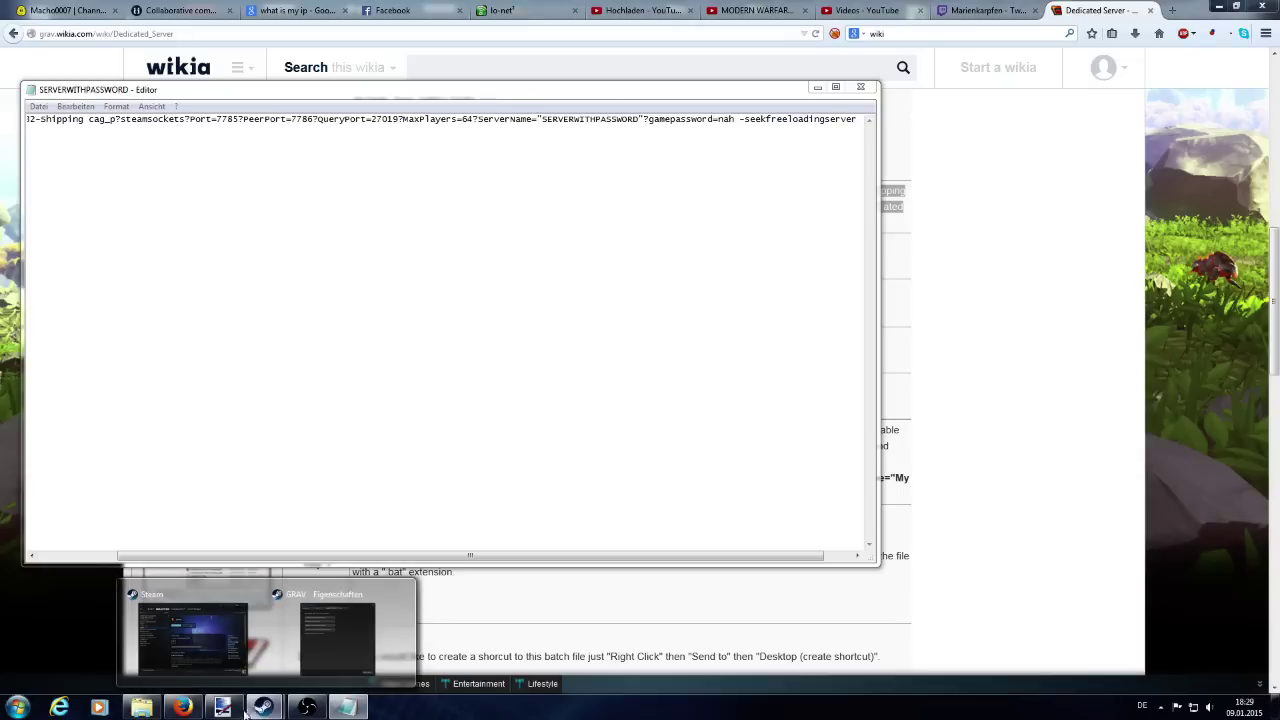
Move SERVERWITHPASSWORD.bat into GRAV's Binaries\Win32 folder.
click(150, 708)
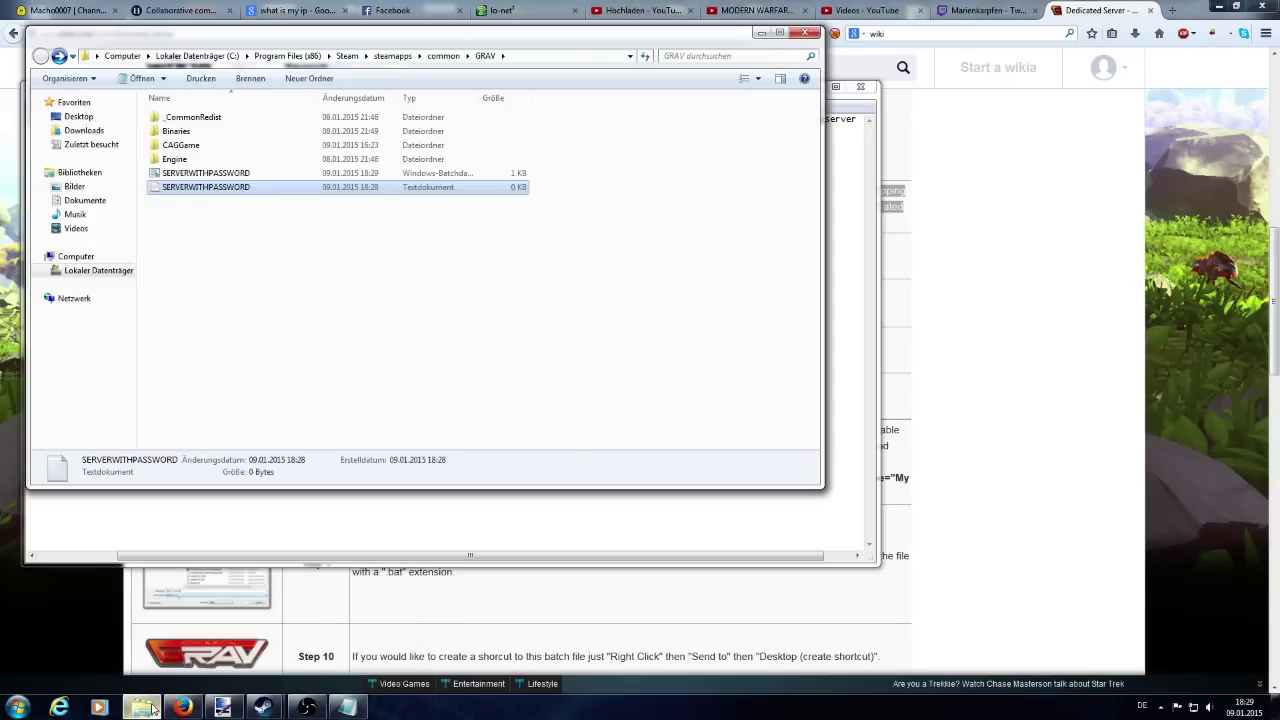
click(200, 174)
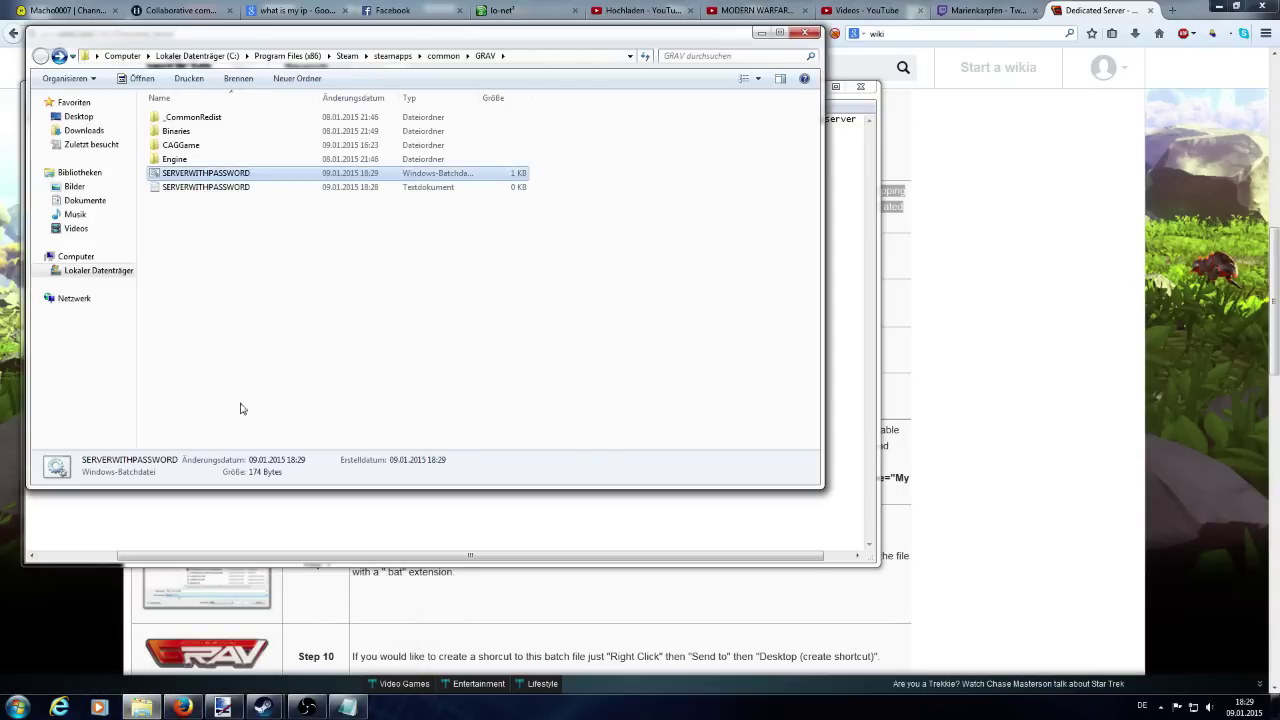
drag(216, 176, 218, 228)
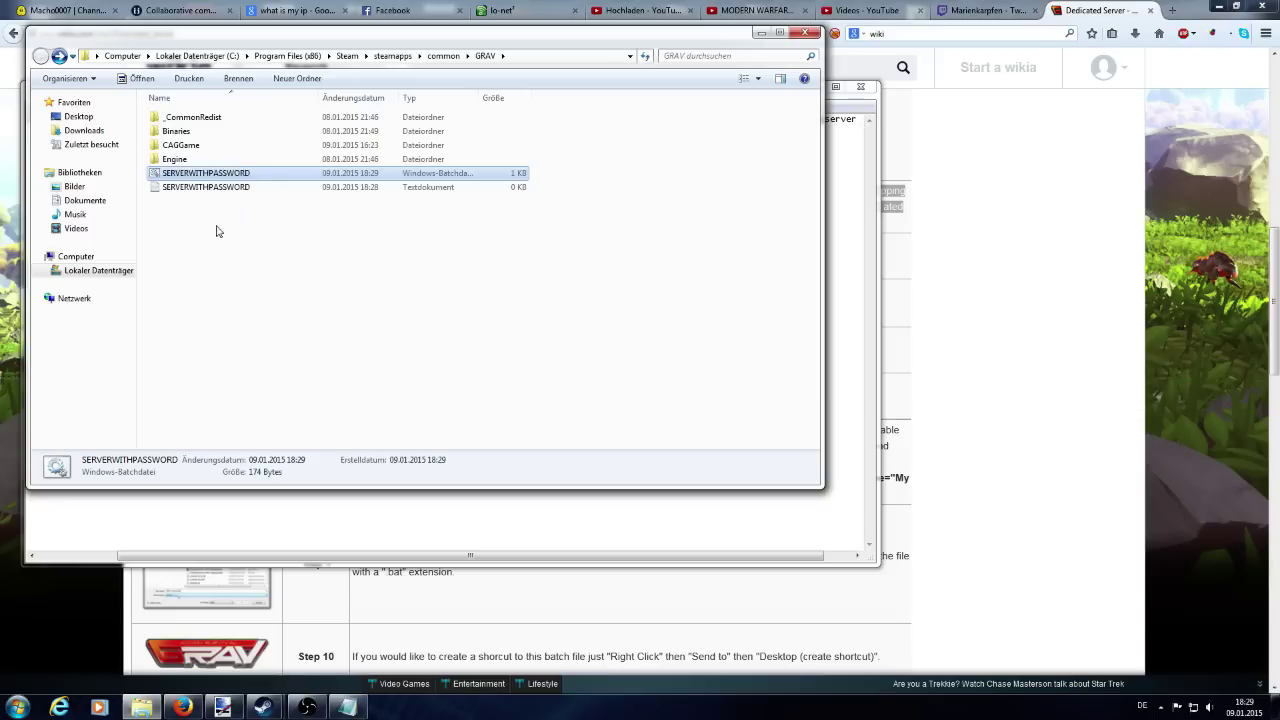
double_click(191, 135)
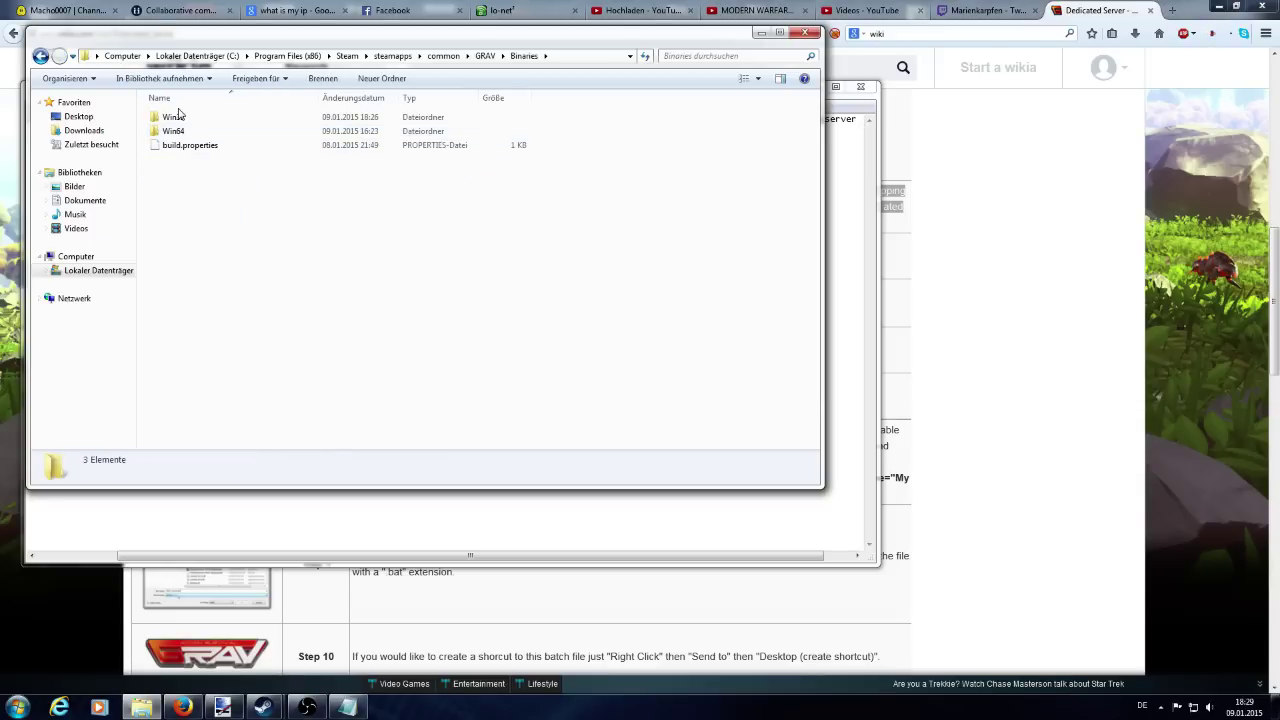
double_click(173, 117)
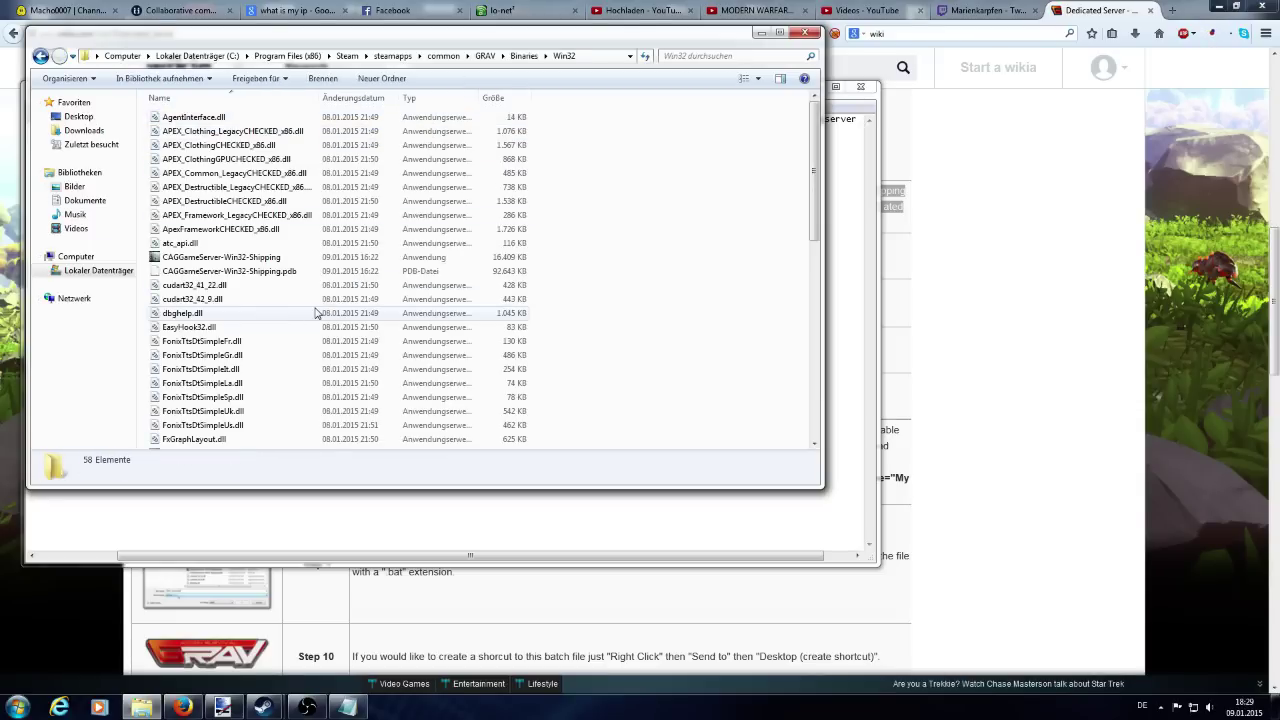
key(ctrl+v)
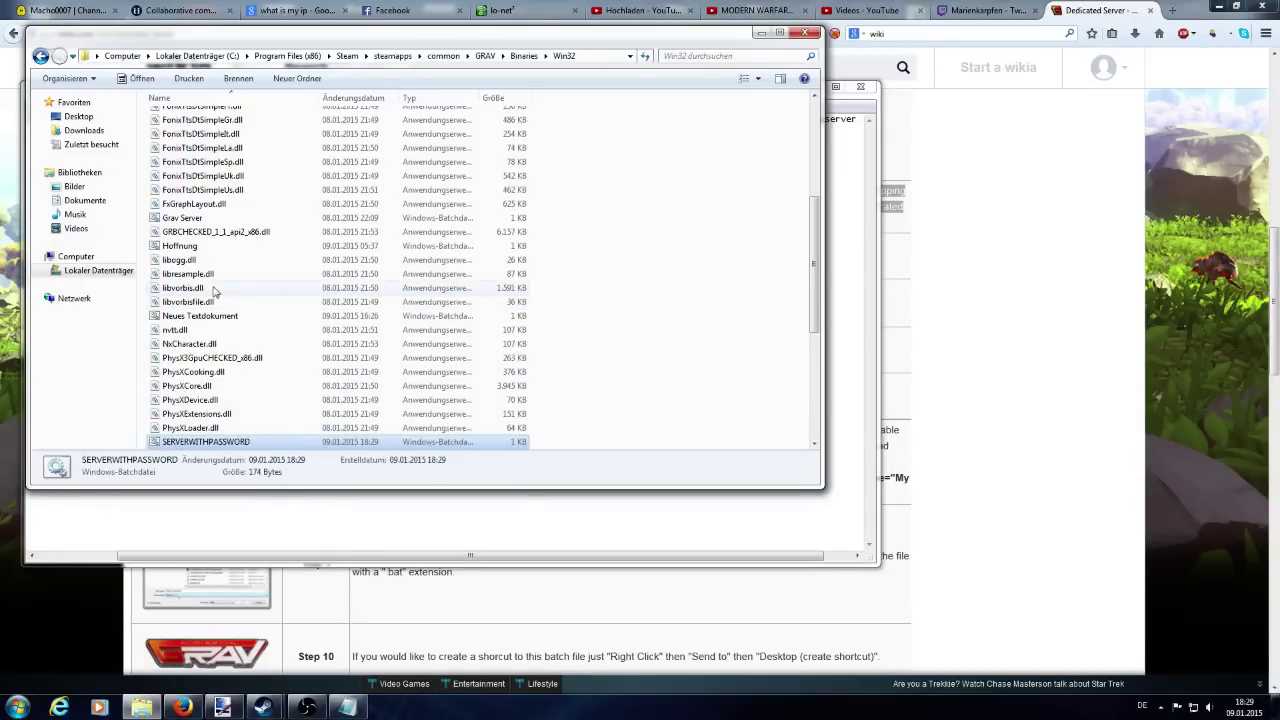
Send a desktop shortcut of SERVERWITHPASSWORD.bat via Senden an > Desktop.
right_click(180, 443)
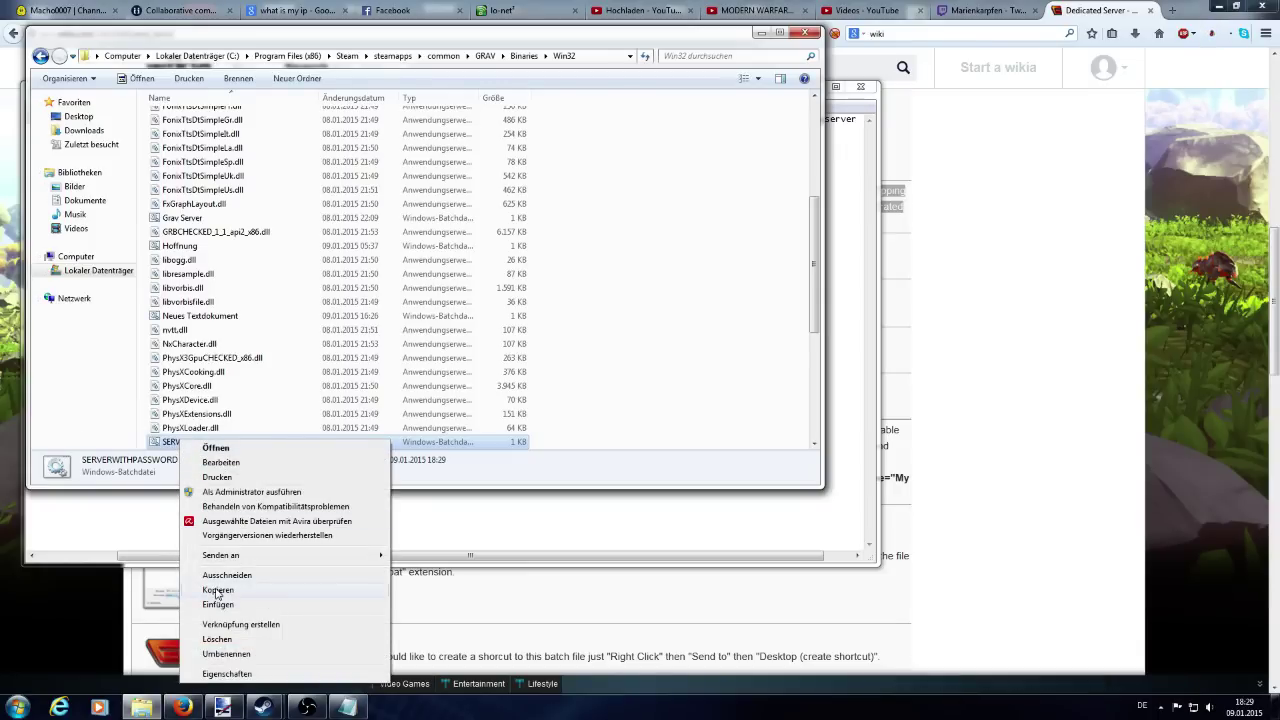
mouse_move(237, 560)
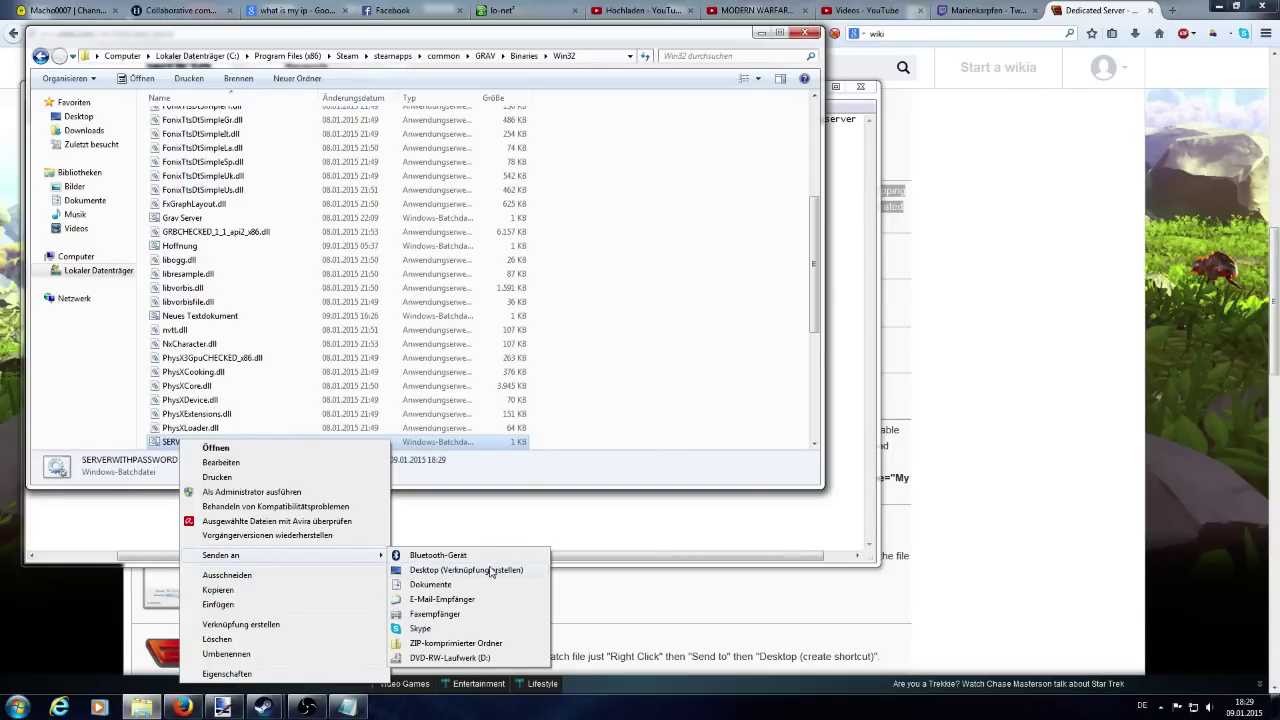
click(490, 572)
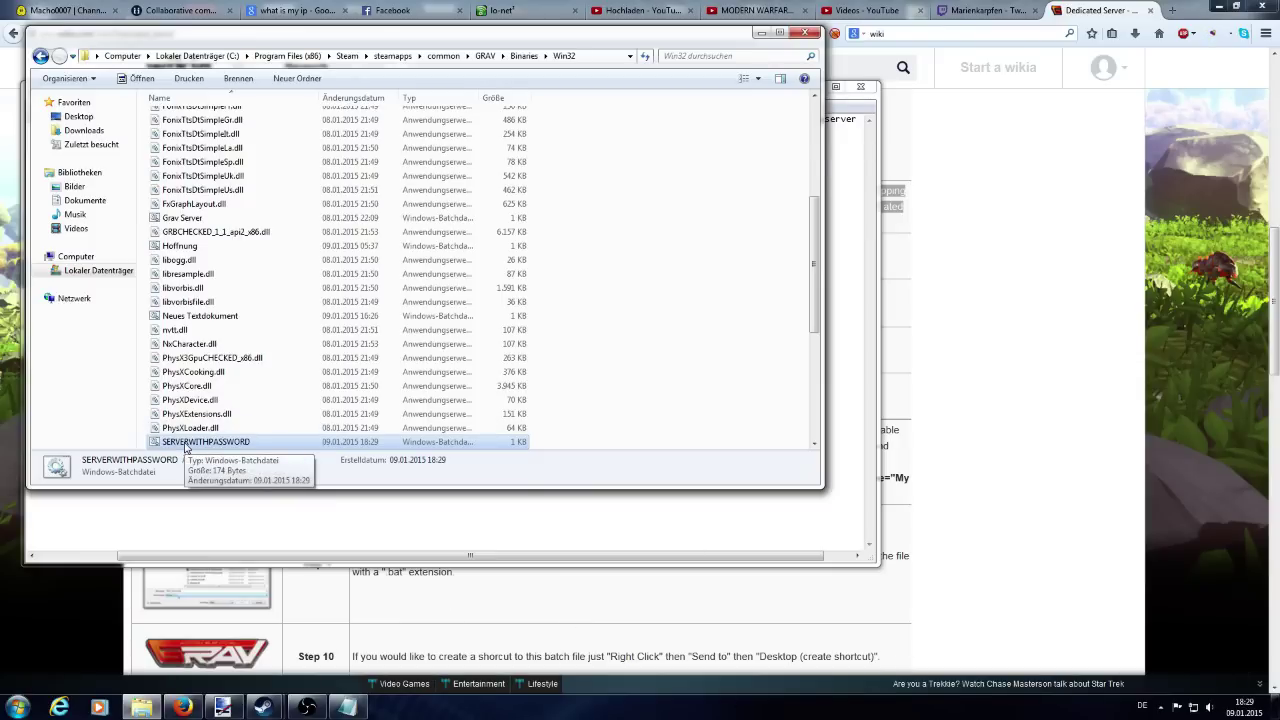
Run SERVERWITHPASSWORD.bat and check the running CAGGameServer console.
double_click(185, 443)
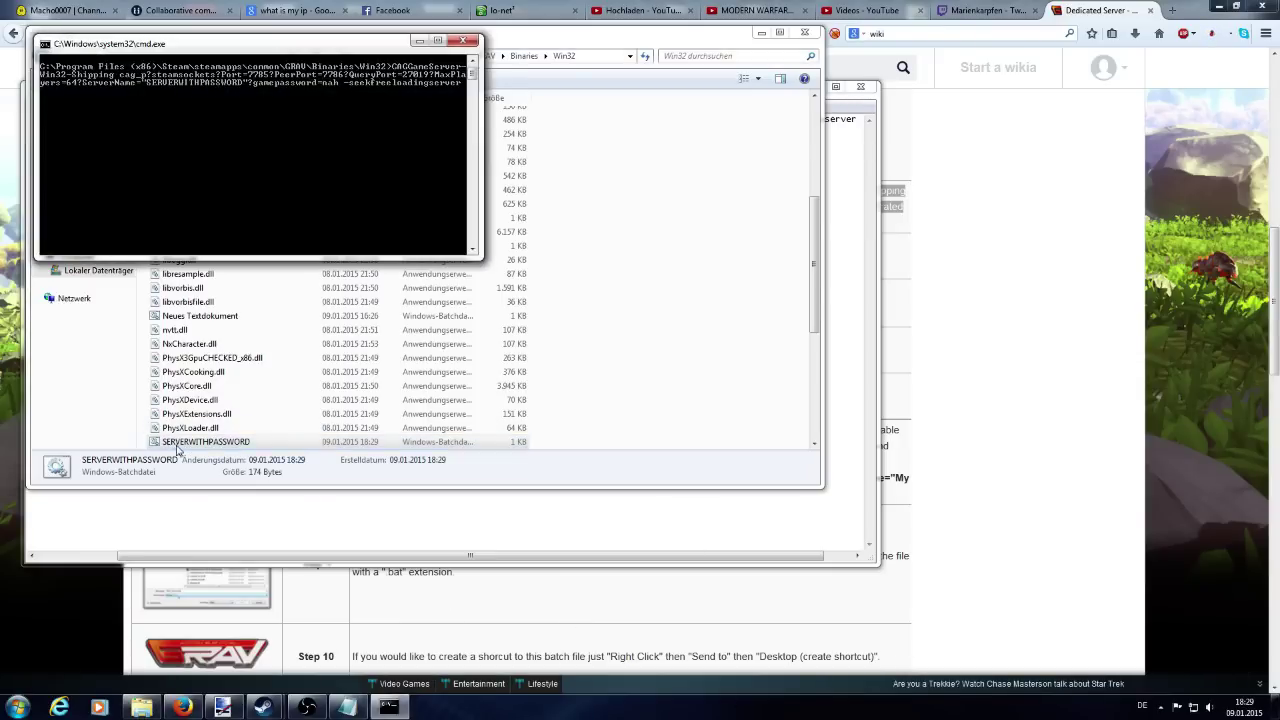
click(160, 44)
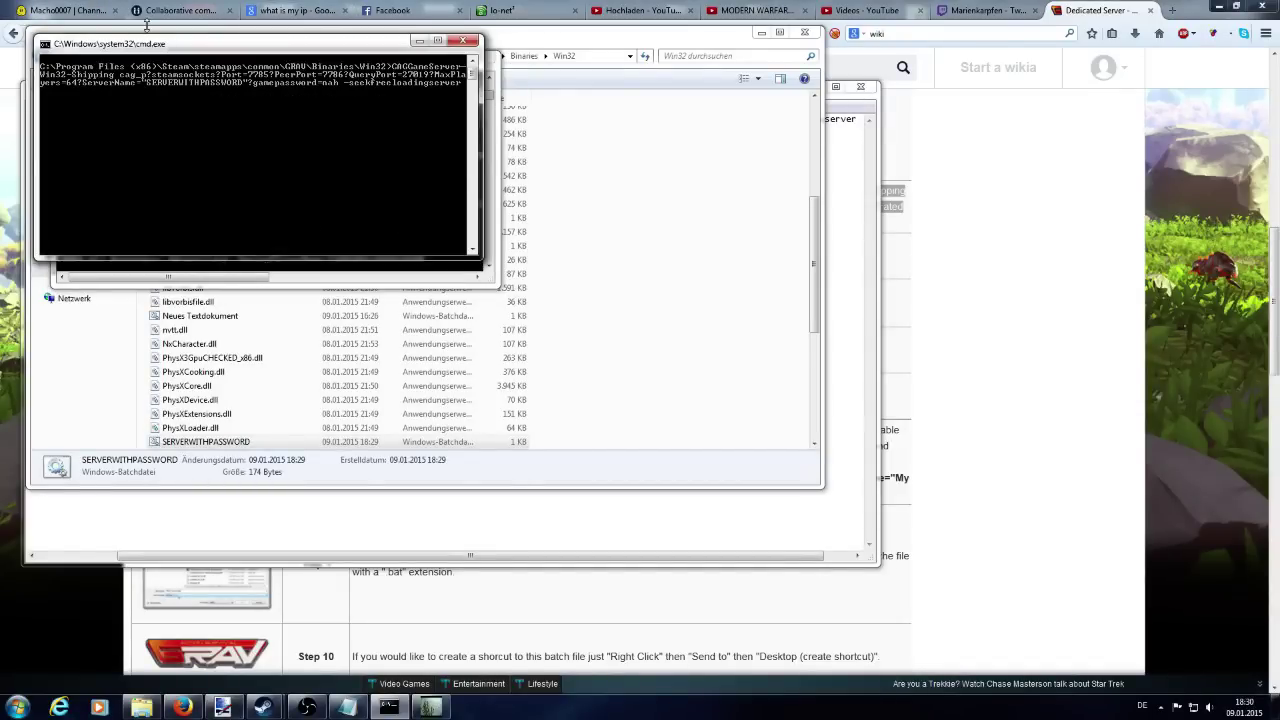
click(64, 278)
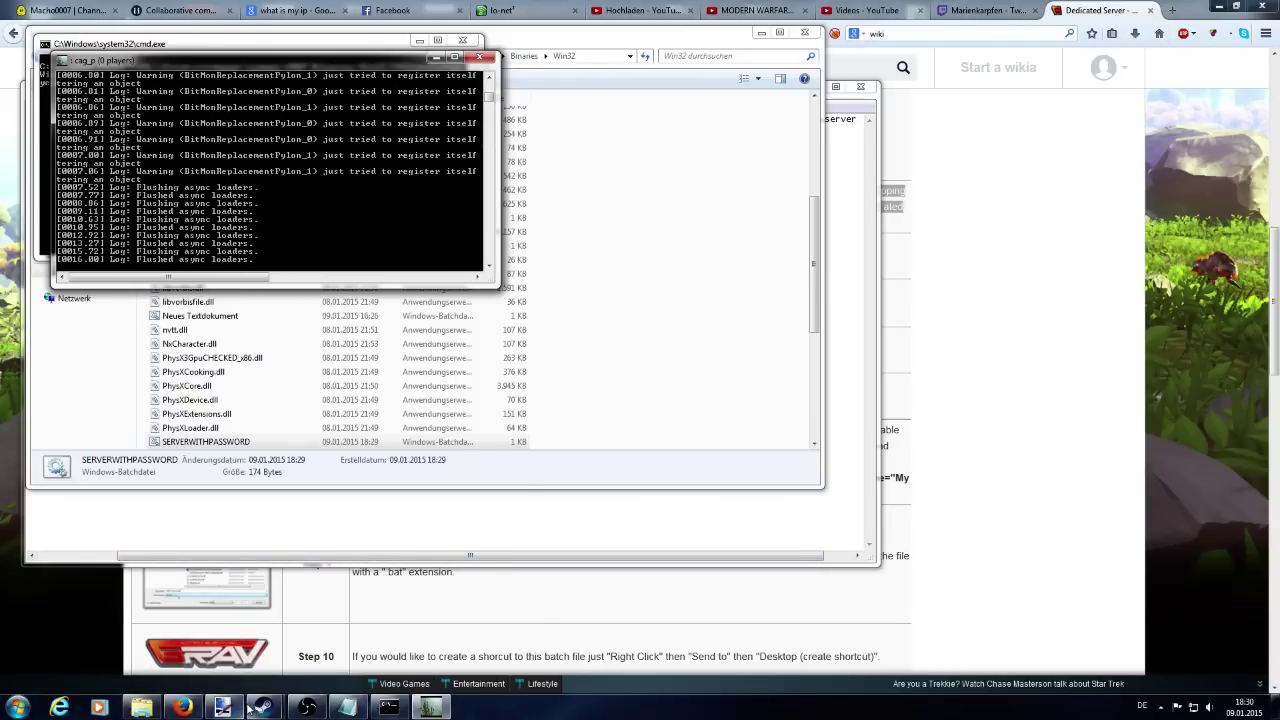
mouse_move(264, 707)
click(192, 645)
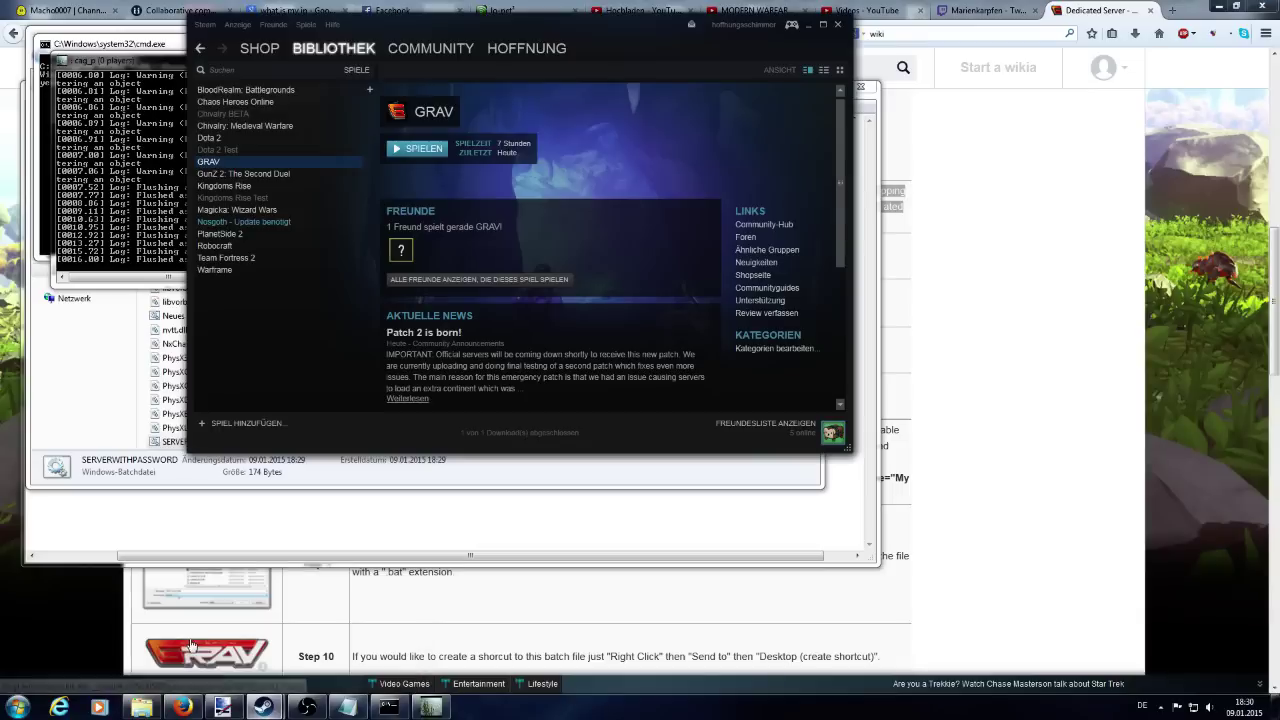
Launch GRAV from the Steam Bibliothek list.
double_click(222, 160)
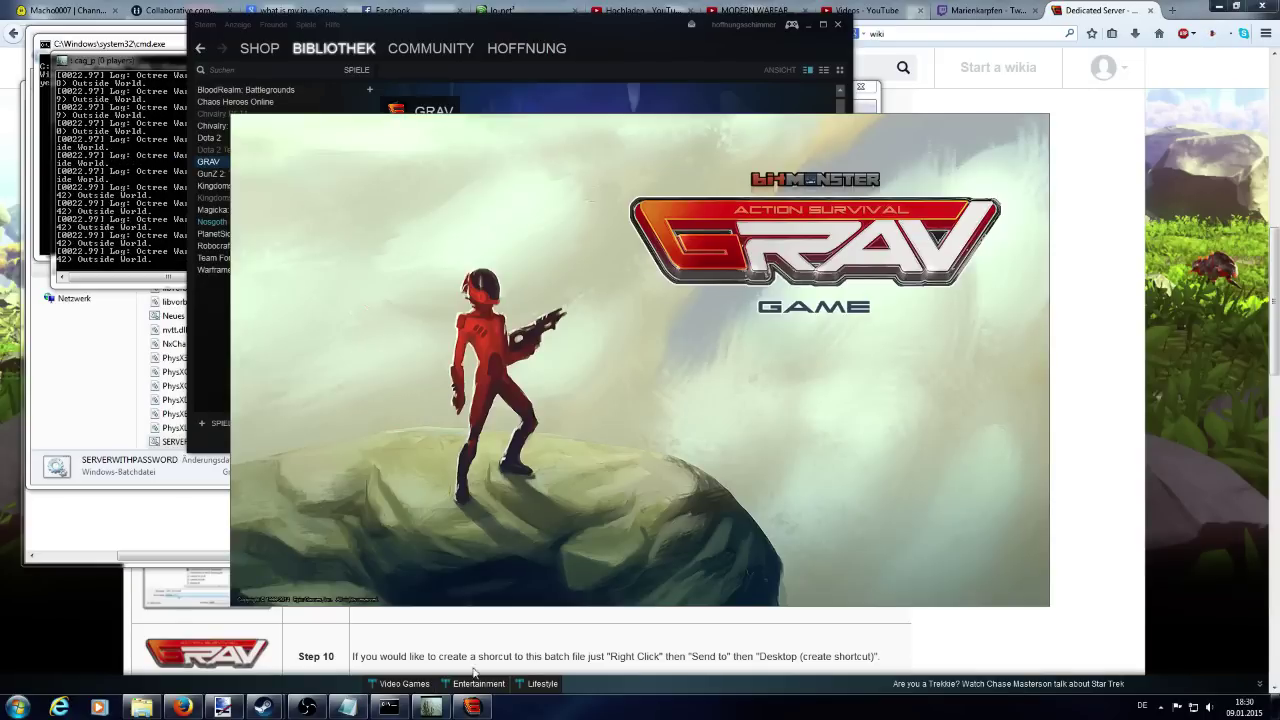
click(307, 707)
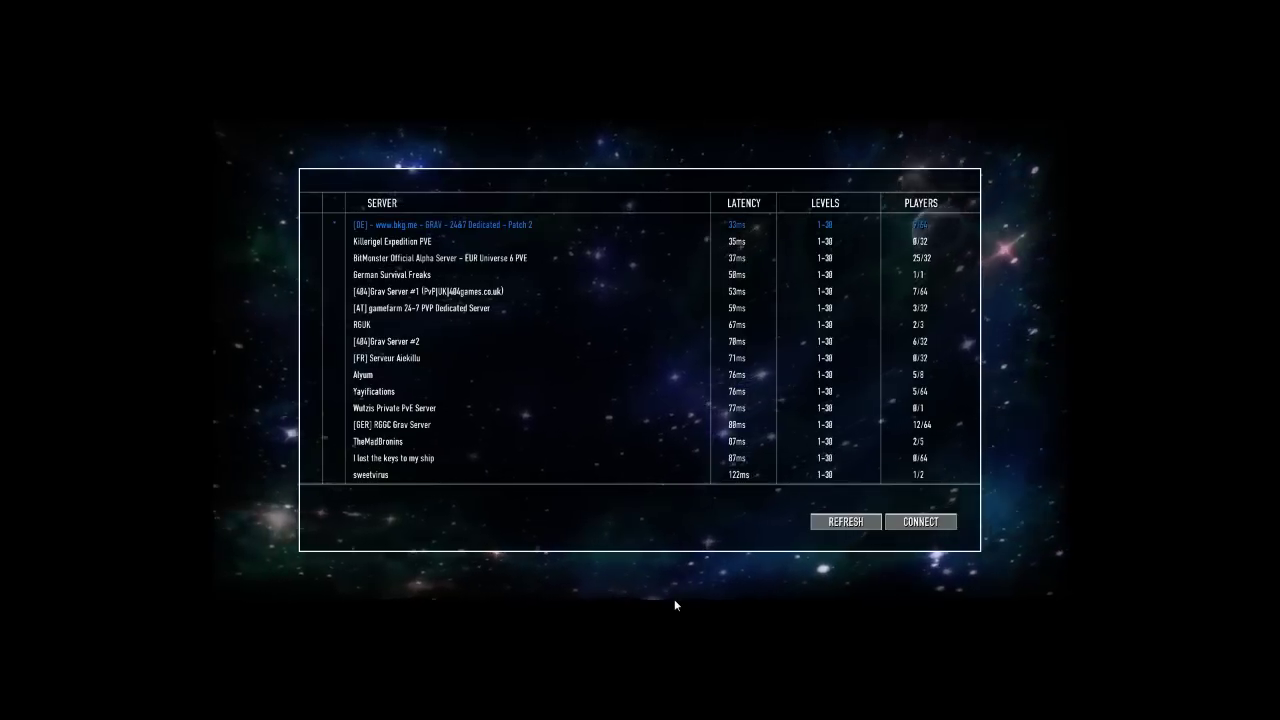
Enter open 127.0.0.1:7785 with the game password in the in-game console to join.
key(grave)
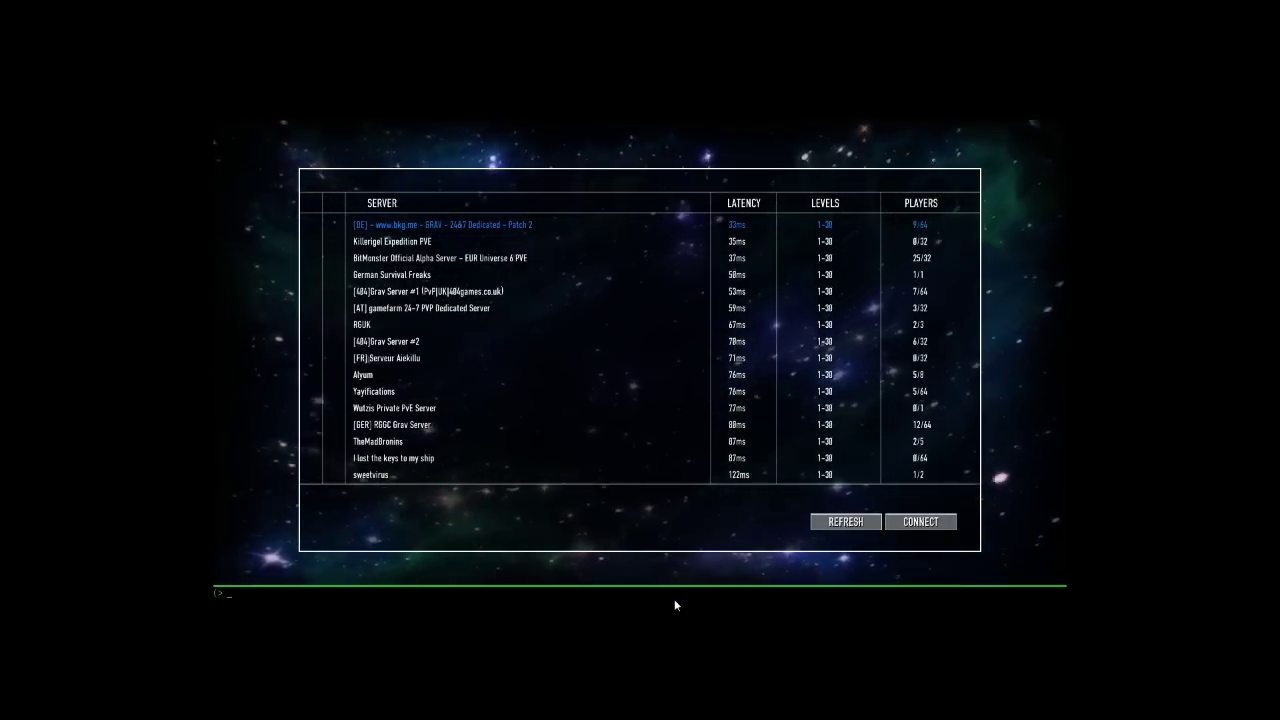
text(open 127.0.0.1:7785)
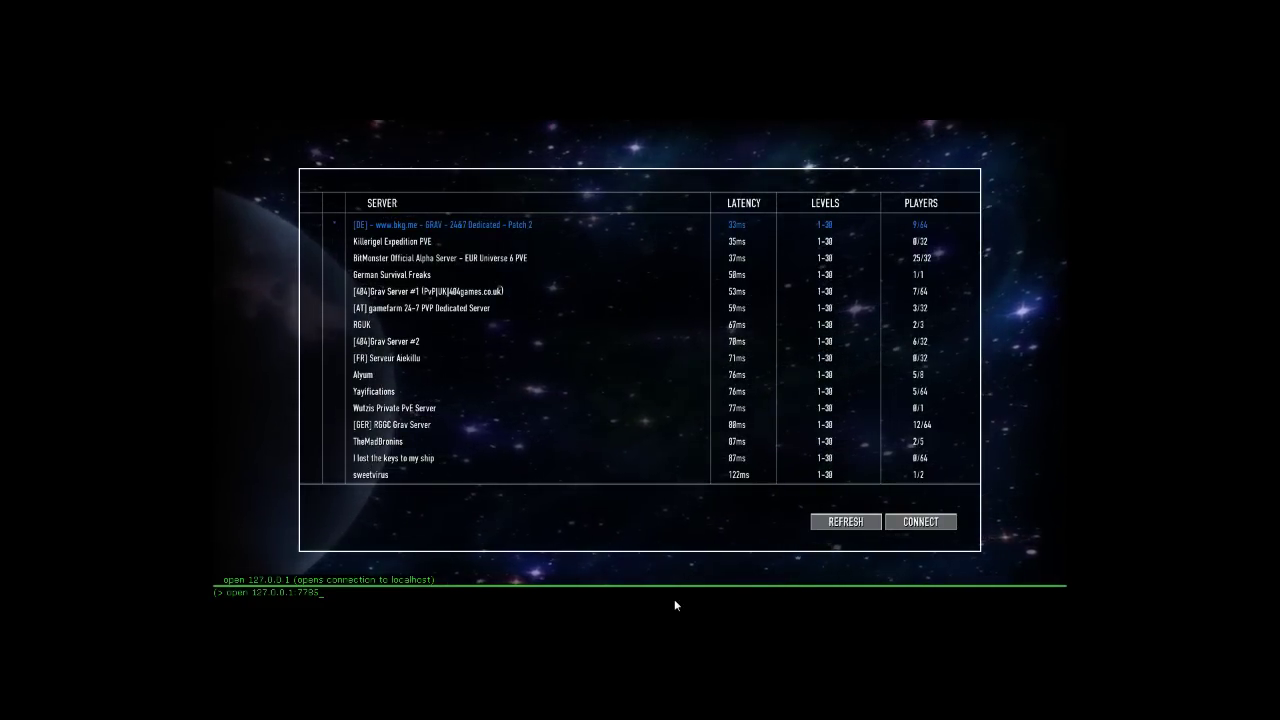
text(3?password=p)
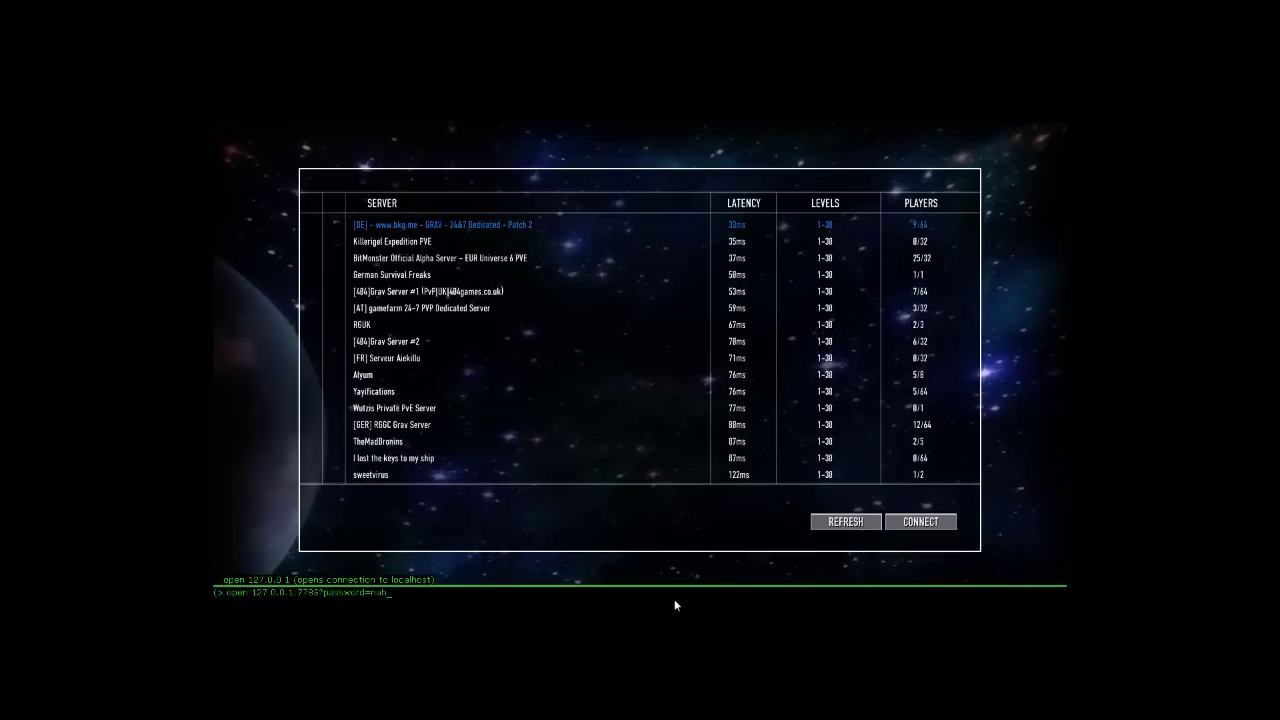
key(Return)
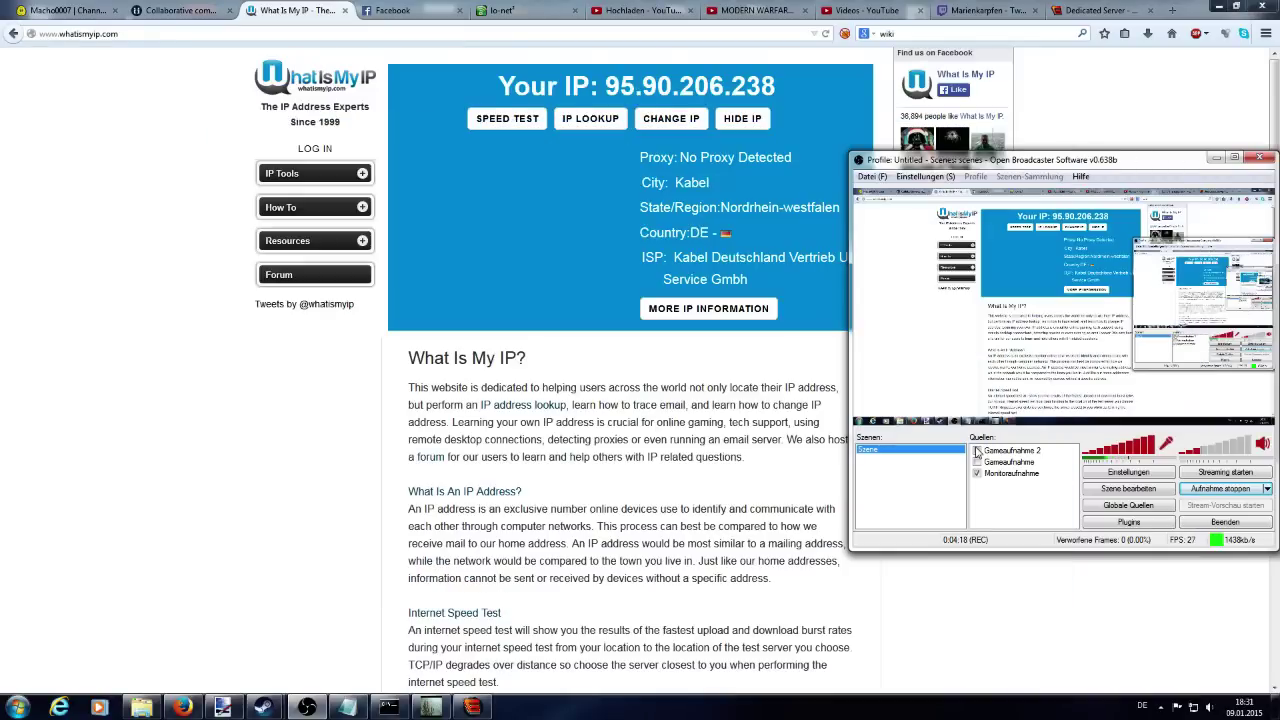
Select the public IP on whatismyip.com and type open 127.0.0.1:7785 into the search box.
click(343, 491)
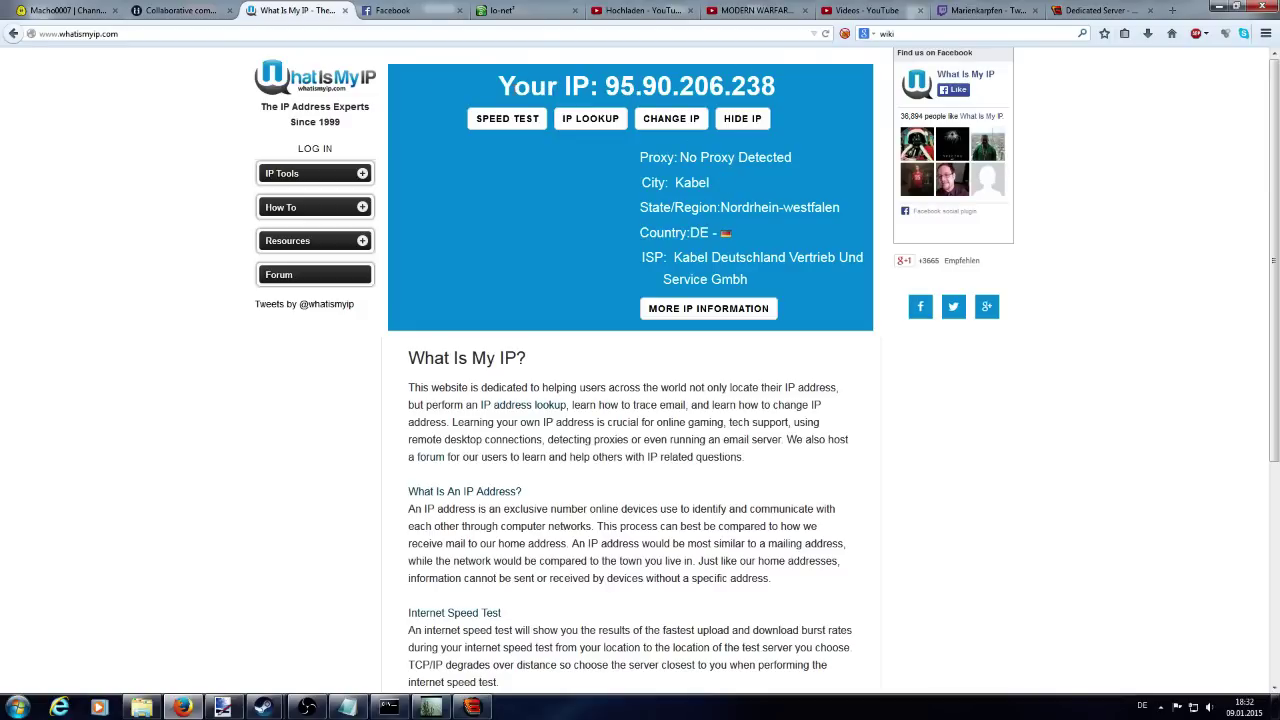
drag(500, 86, 775, 86)
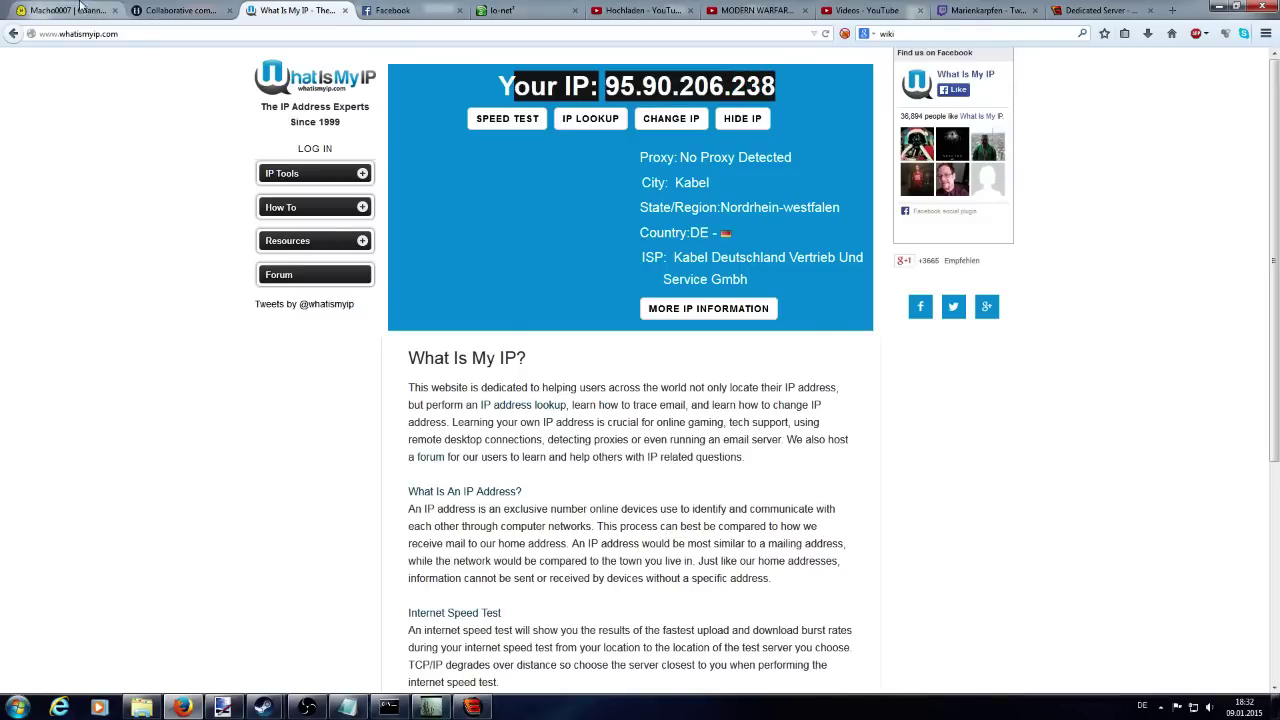
click(200, 30)
click(927, 37)
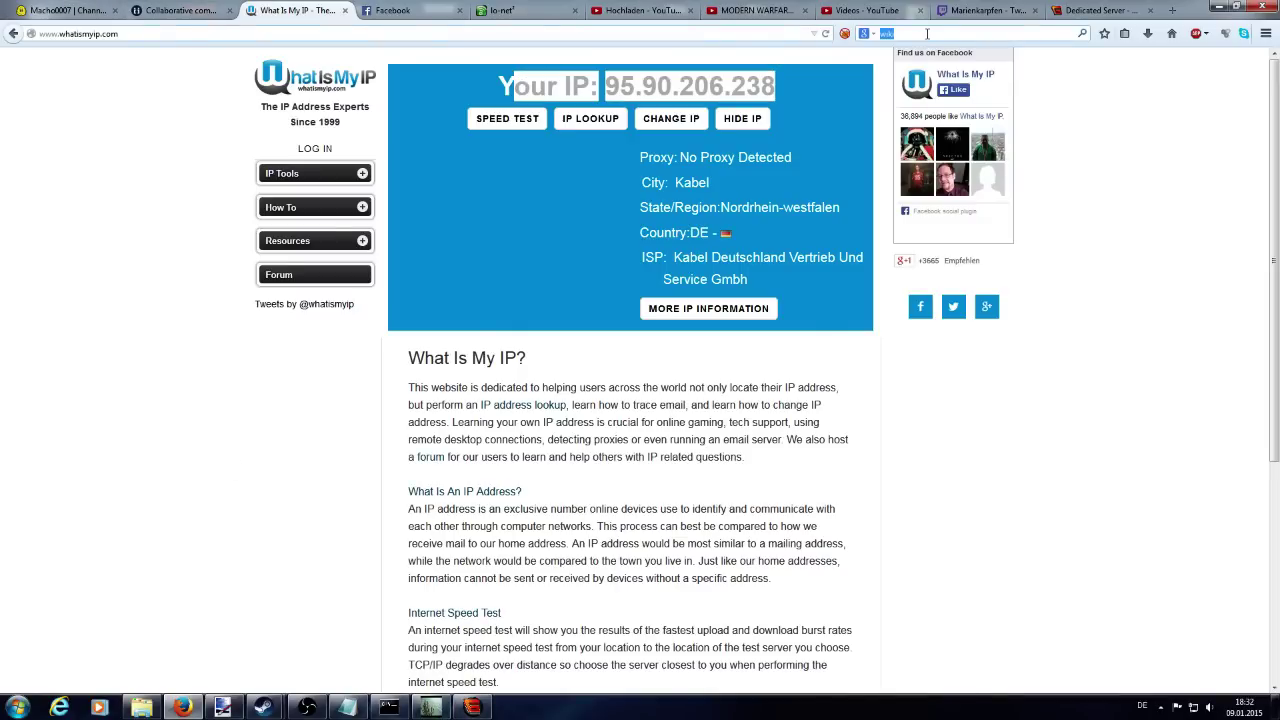
text(open 127.0.0.1:7785)
click(780, 78)
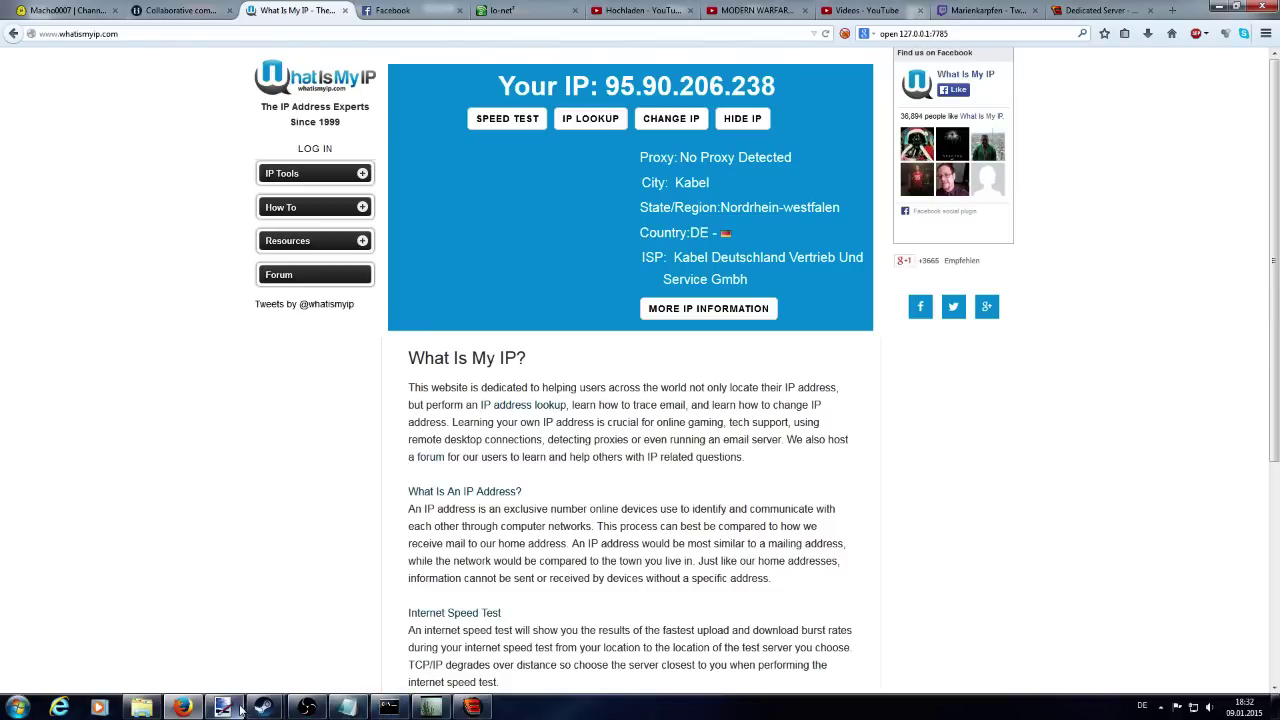
click(307, 707)
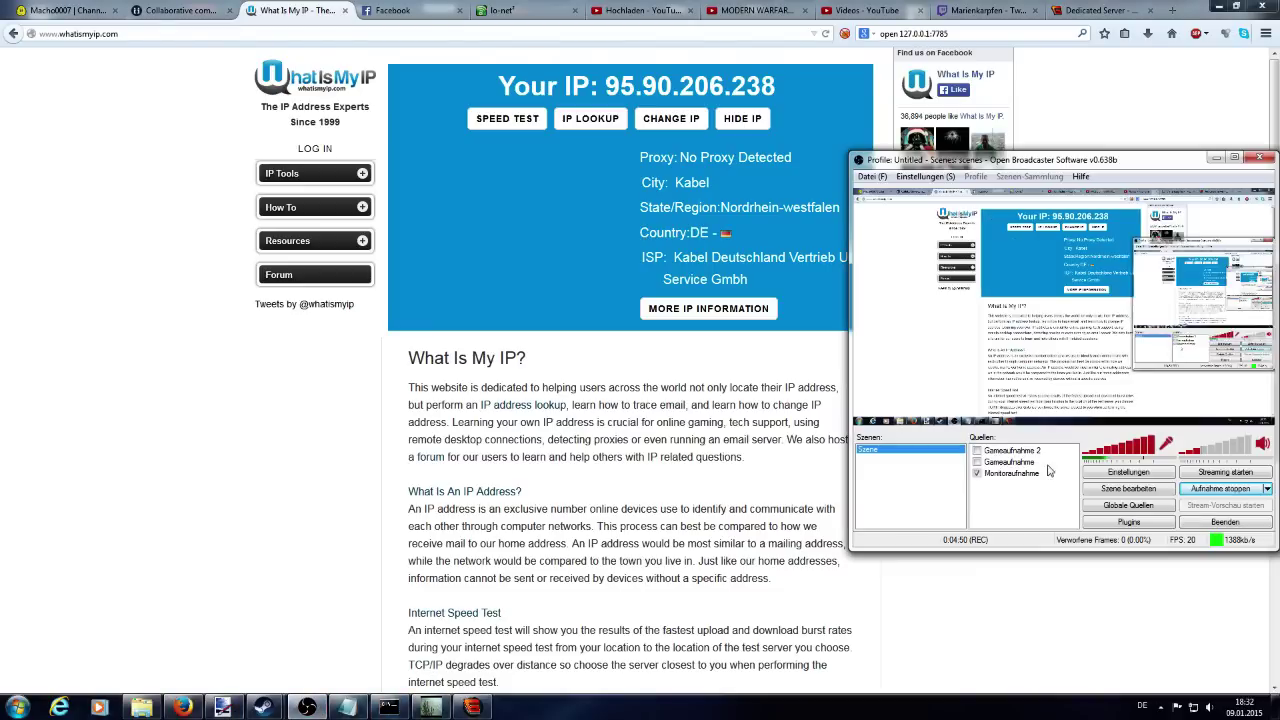